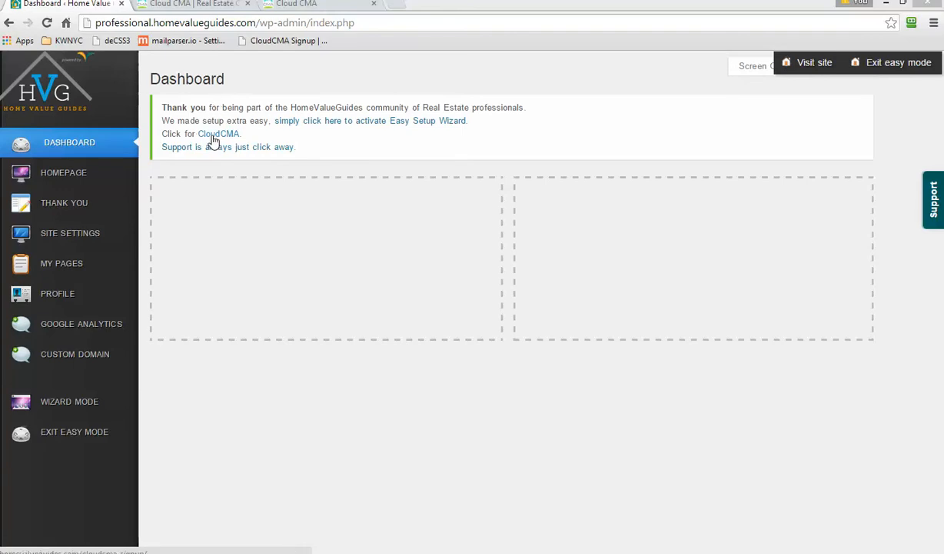
# Examine the Cloud CMA signup page, including the MLS provider list, the basic account fields and the terms acceptance section.
pyautogui.rightClick(210, 138)
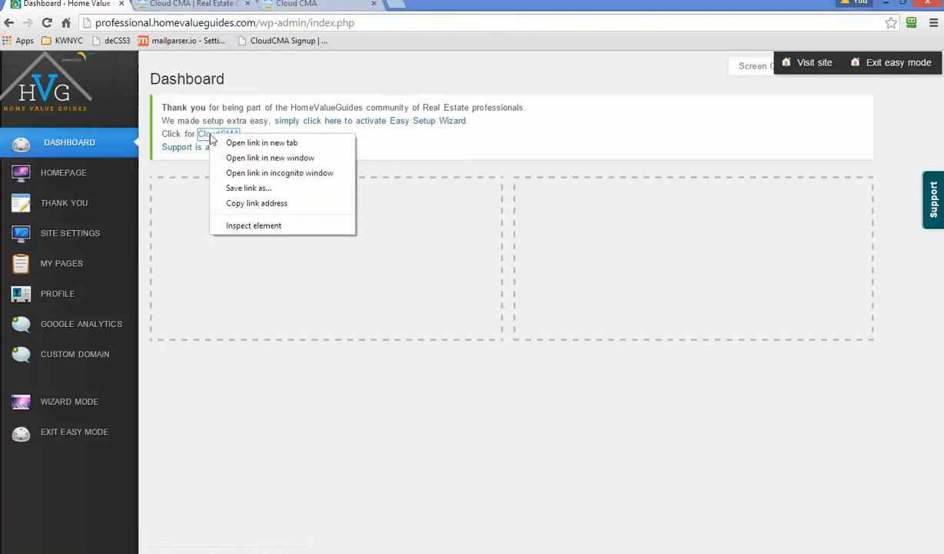
pyautogui.click(201, 8)
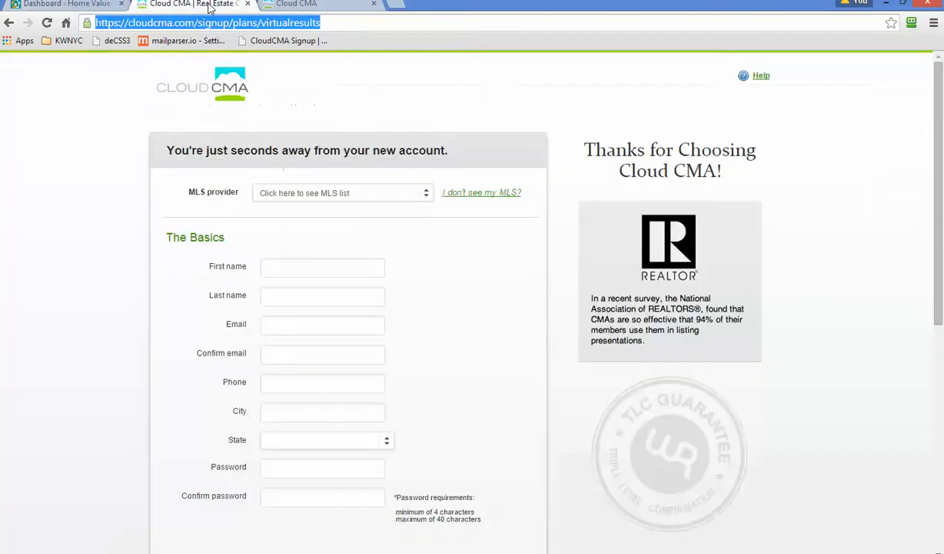
pyautogui.click(80, 257)
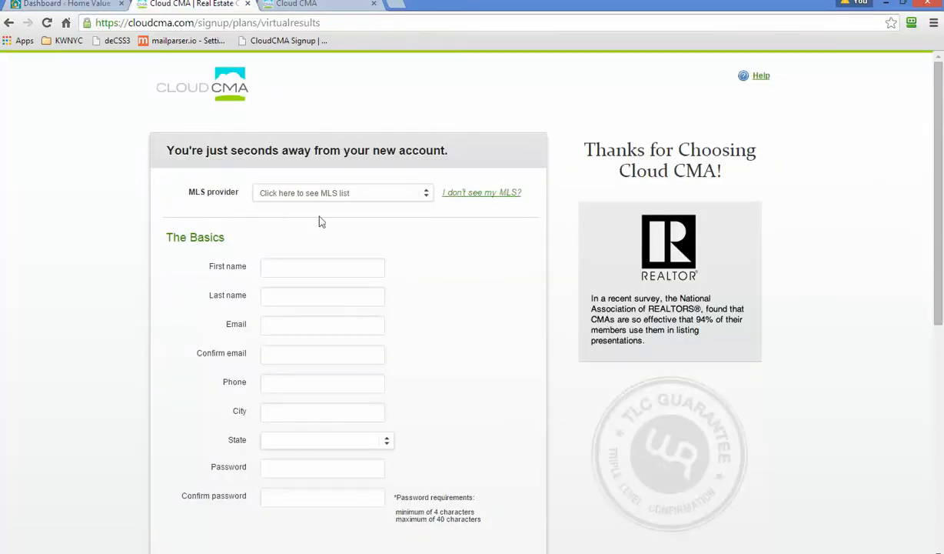
pyautogui.click(358, 192)
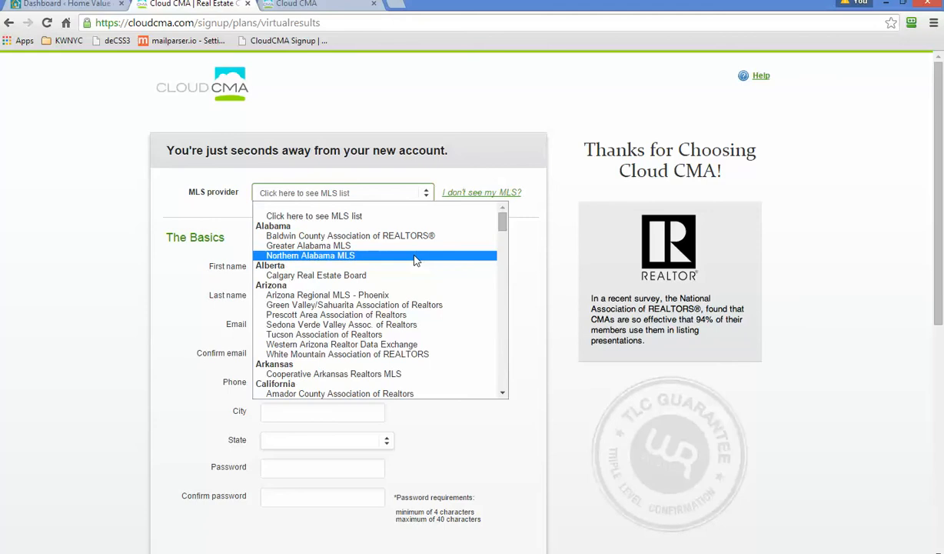
pyautogui.click(129, 234)
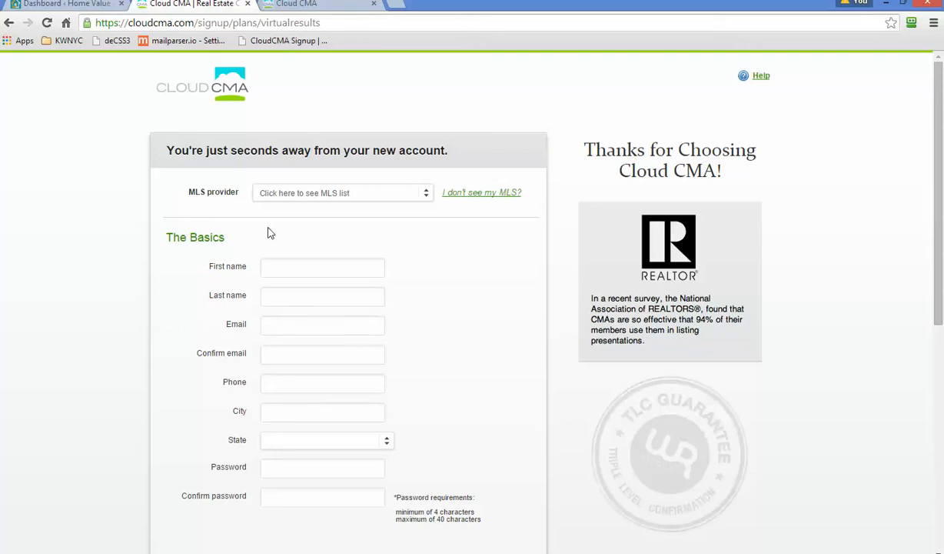
pyautogui.click(409, 193)
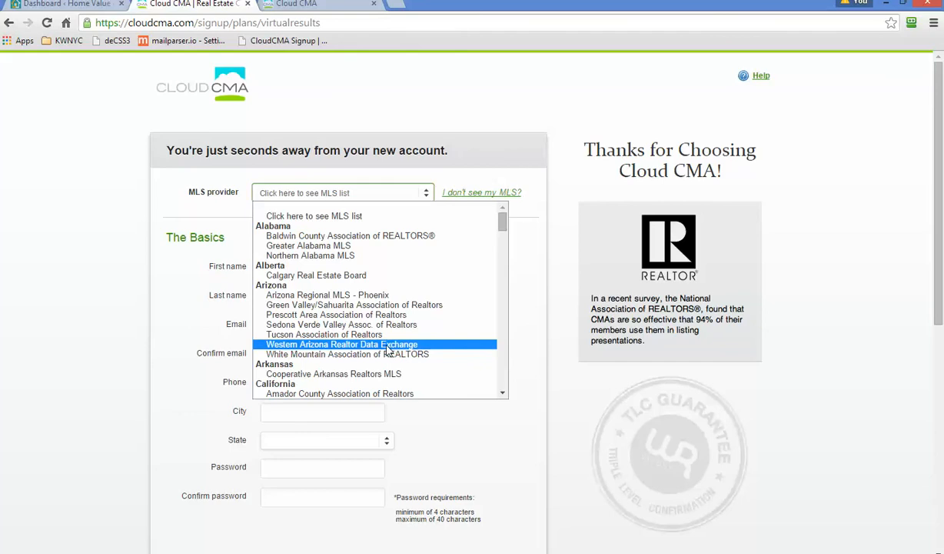
pyautogui.click(108, 313)
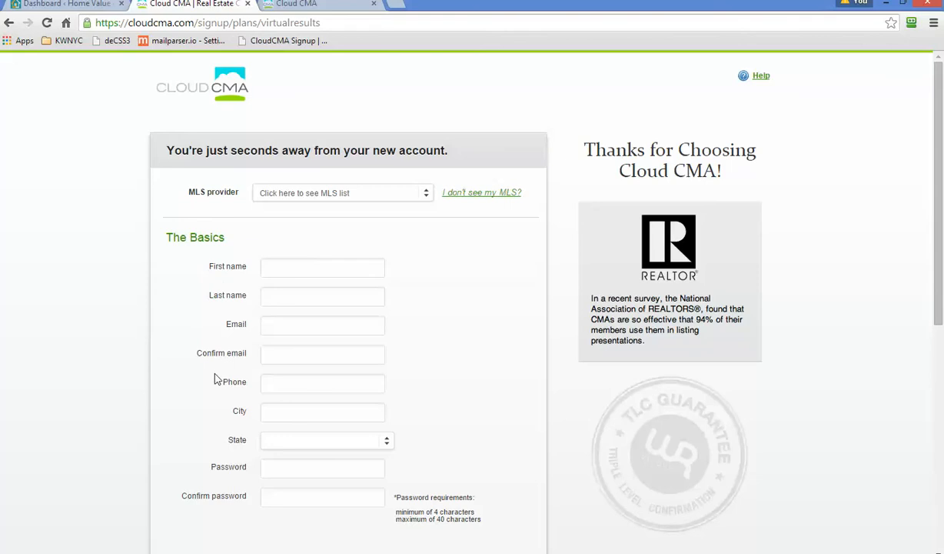
pyautogui.scroll(-2, 462, 444)
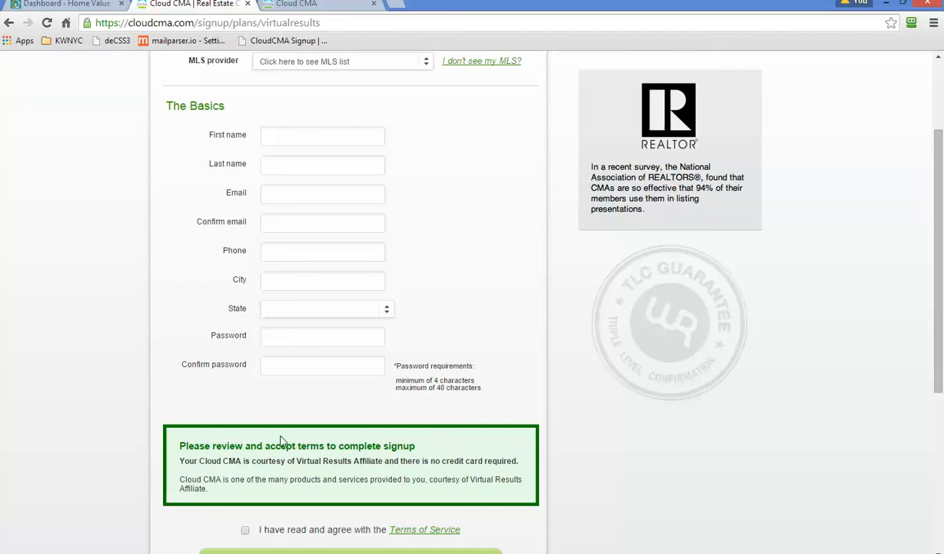
pyautogui.scroll(-3, 273, 423)
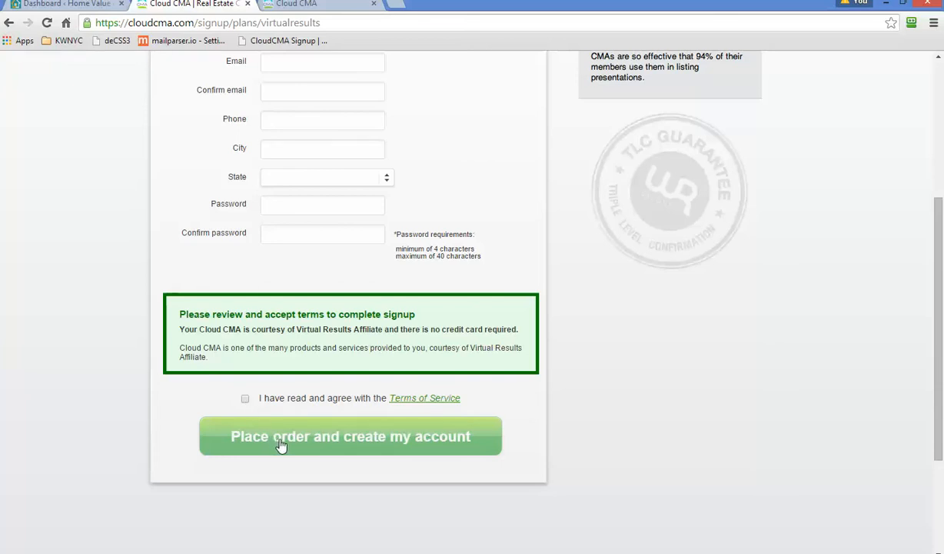
pyautogui.scroll(3, 280, 442)
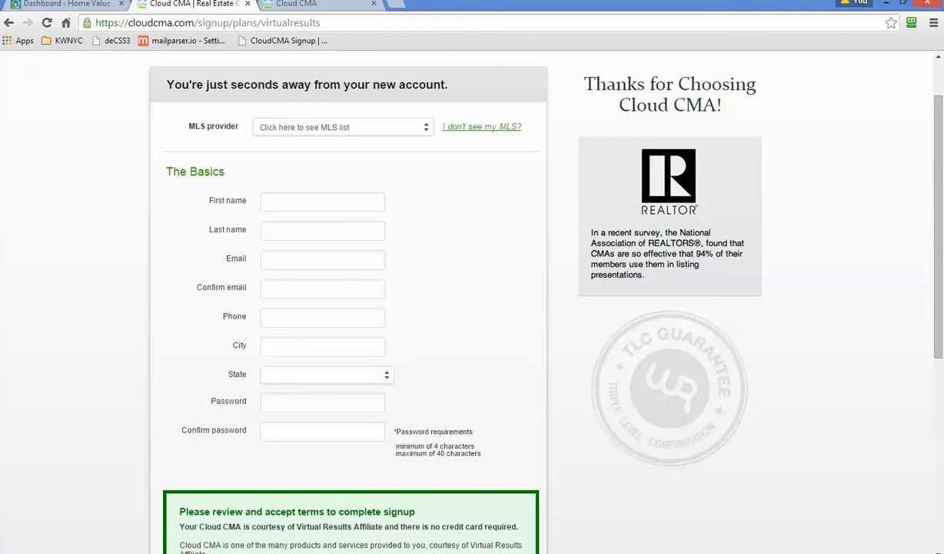
# Switch to the logged-in Cloud CMA account and open the API section of its user settings.
pyautogui.click(327, 6)
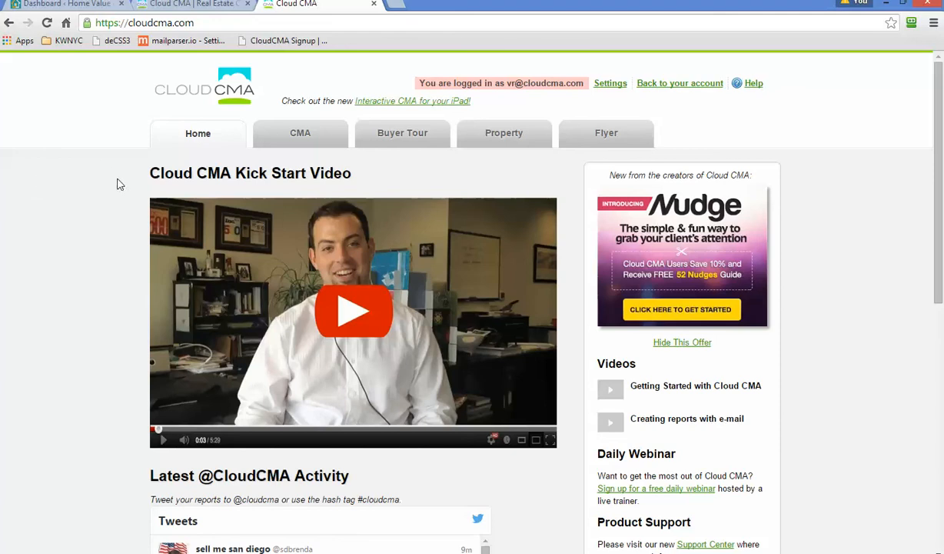
pyautogui.click(613, 85)
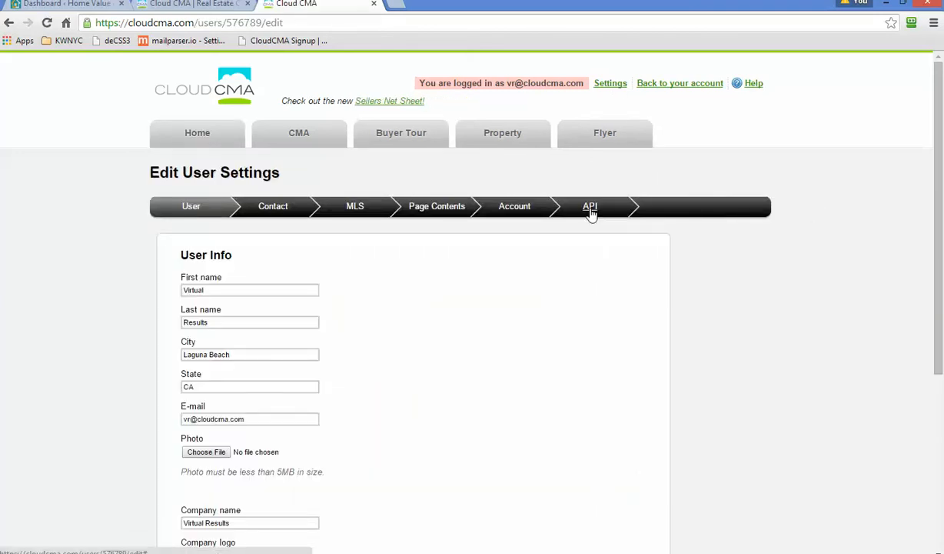
pyautogui.click(590, 209)
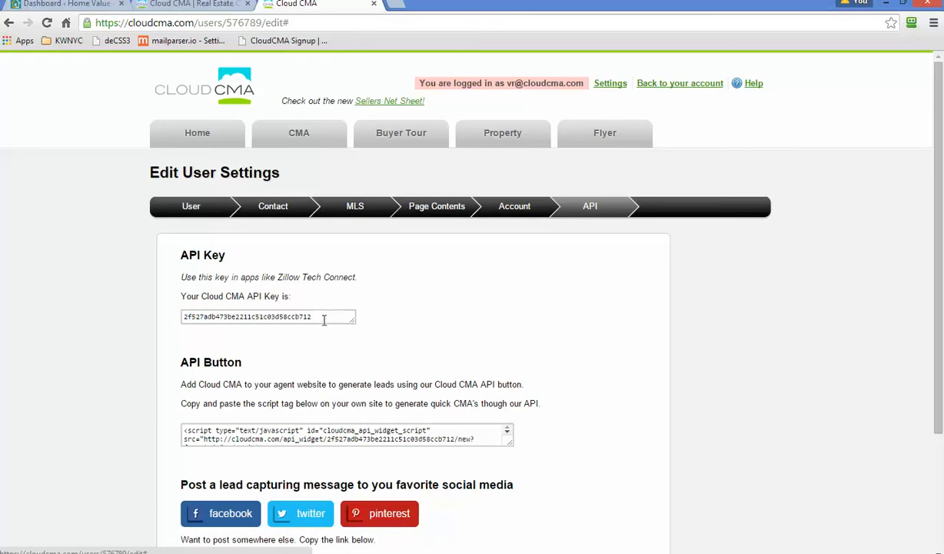
# Copy the complete Cloud CMA API key from the API settings.
pyautogui.moveTo(308, 316); pyautogui.dragTo(133, 316)
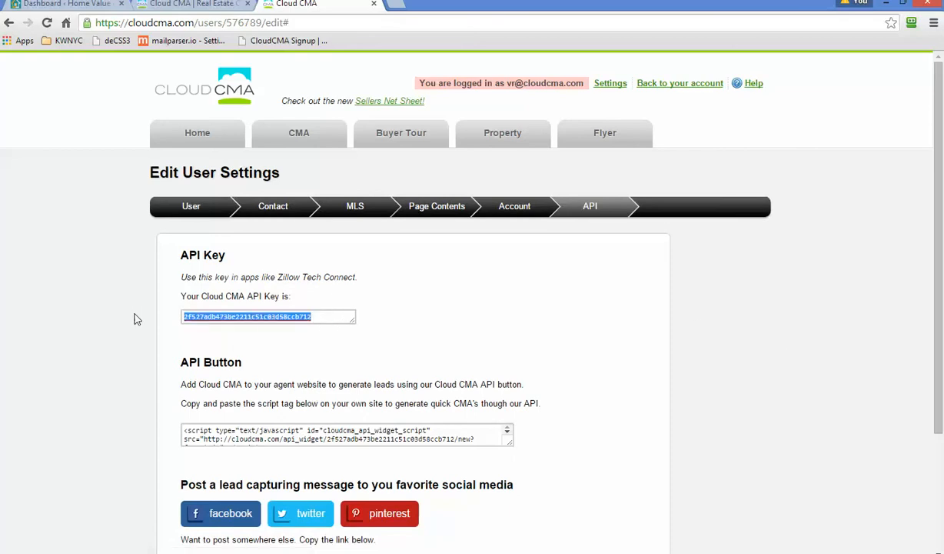
pyautogui.rightClick(244, 317)
pyautogui.click(308, 151)
pyautogui.click(317, 317)
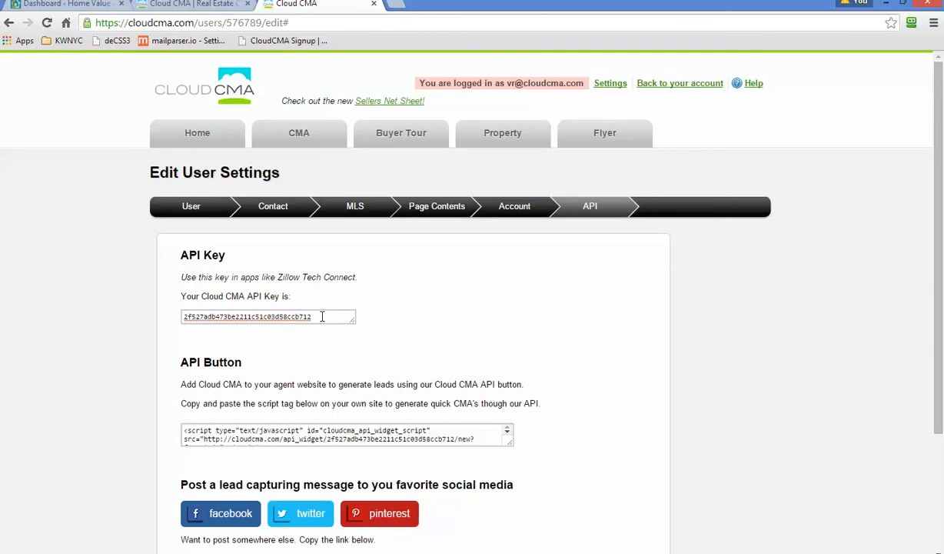
pyautogui.moveTo(323, 316); pyautogui.dragTo(163, 311)
pyautogui.rightClick(210, 315)
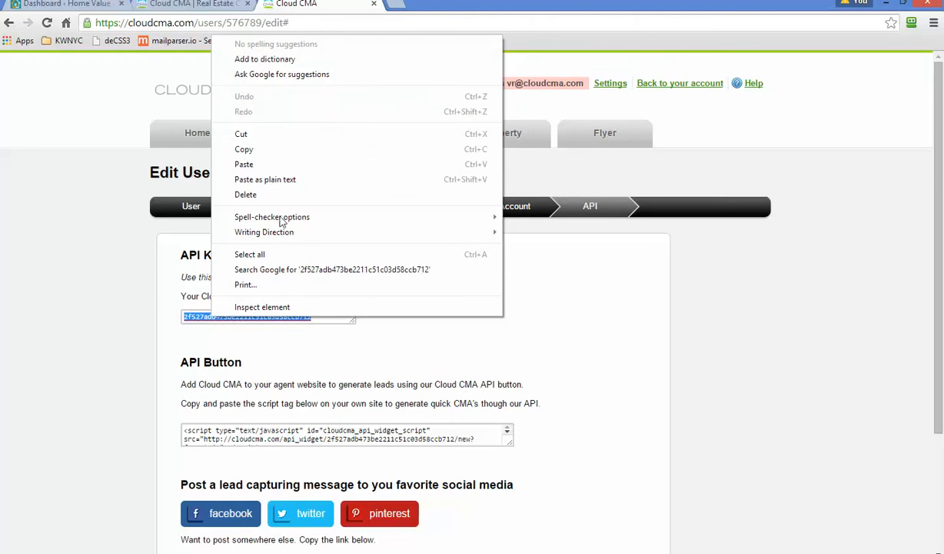
pyautogui.click(297, 151)
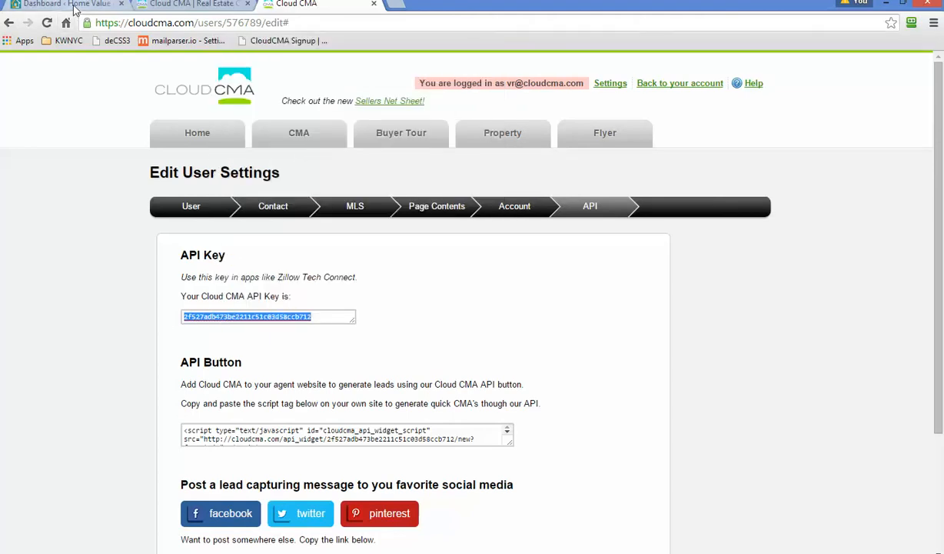
# Switch to the Home Value Guides admin and paste the API key into the Cloud CMA API key field of the Misc site settings.
pyautogui.click(75, 8)
pyautogui.click(81, 233)
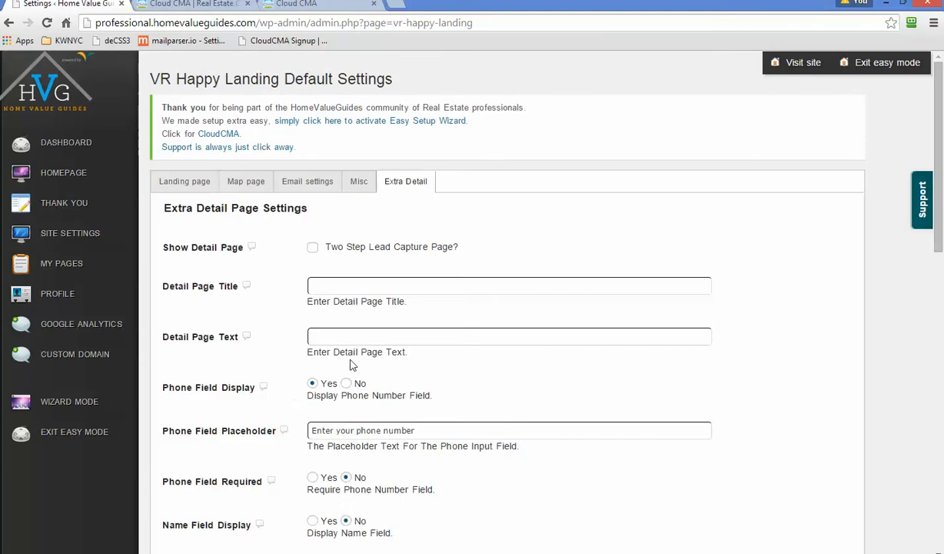
pyautogui.click(356, 186)
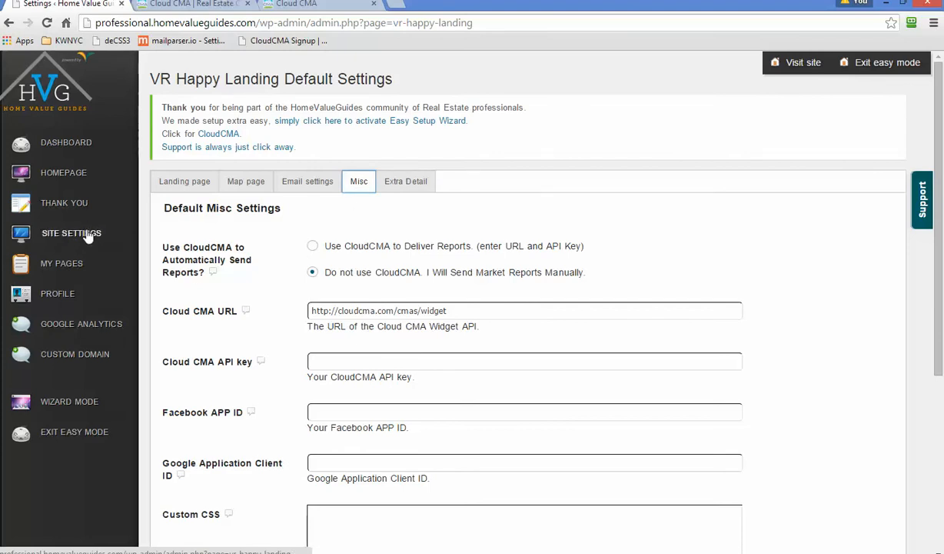
pyautogui.click(347, 362)
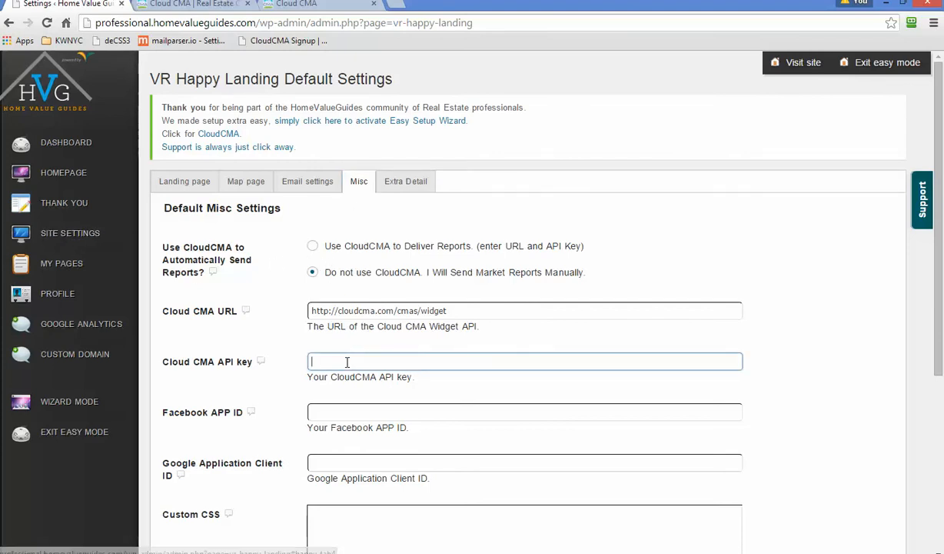
pyautogui.rightClick(347, 362)
pyautogui.click(369, 250)
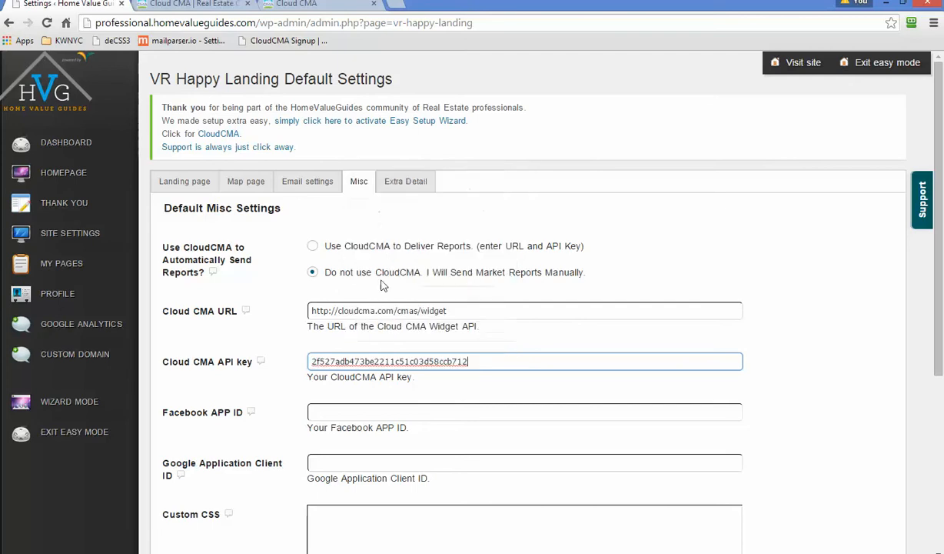
# Set the automatic report option to "Use CloudCMA to Deliver Reports" and look over the remaining Misc settings.
pyautogui.click(313, 247)
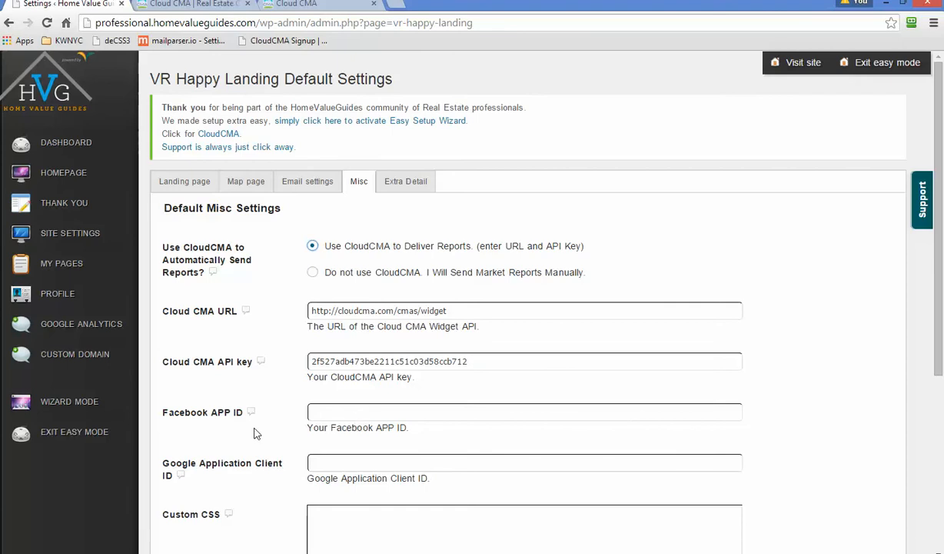
pyautogui.scroll(-4, 256, 434)
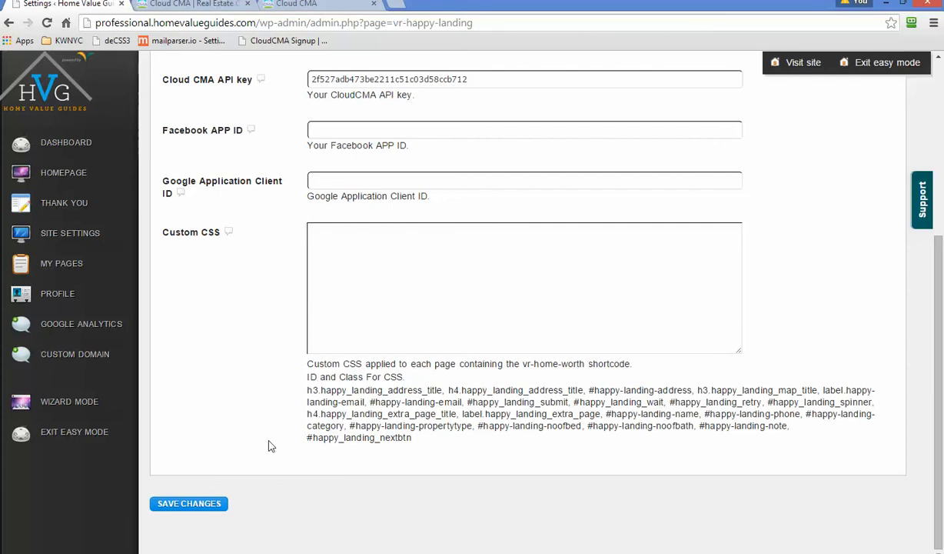
pyautogui.scroll(3, 287, 413)
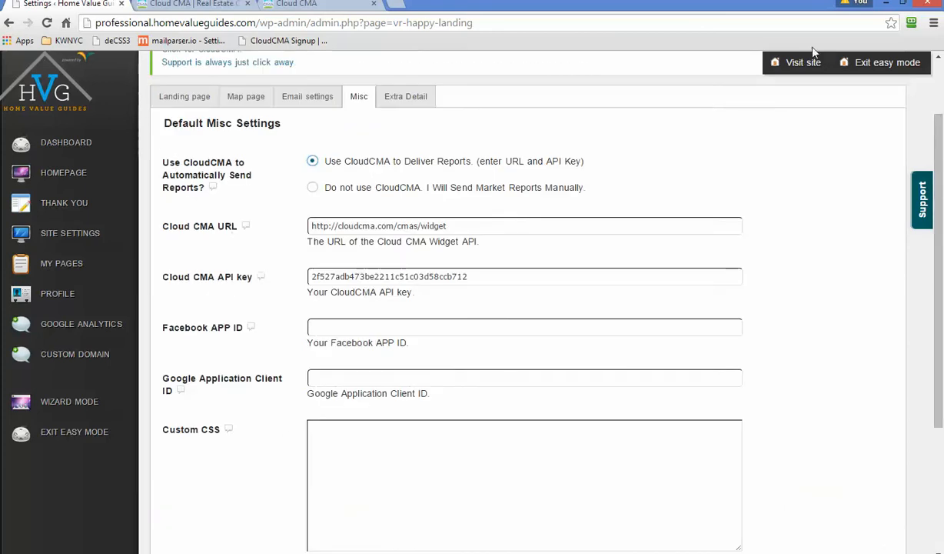
# View the live site with its street address form in a separate tab, and return to the admin dashboard.
pyautogui.rightClick(802, 67)
pyautogui.click(815, 74)
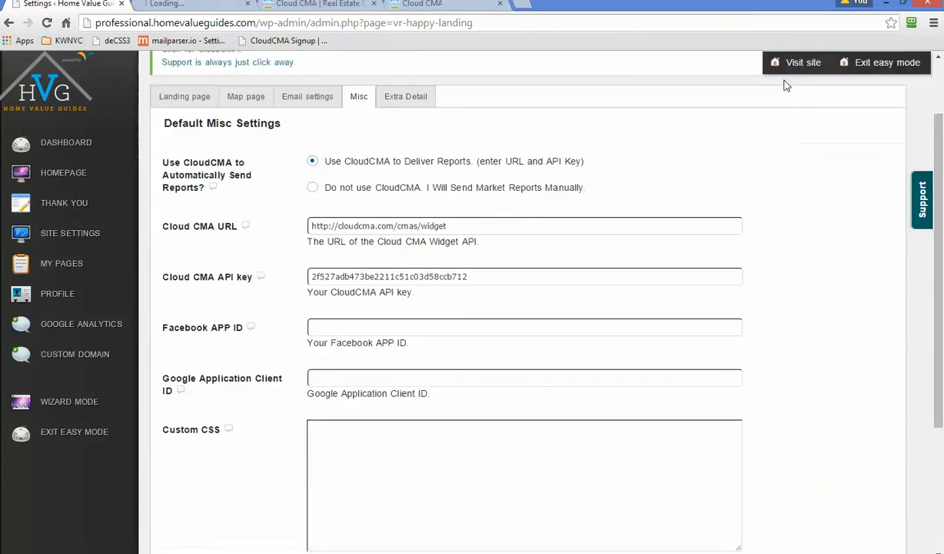
pyautogui.click(198, 6)
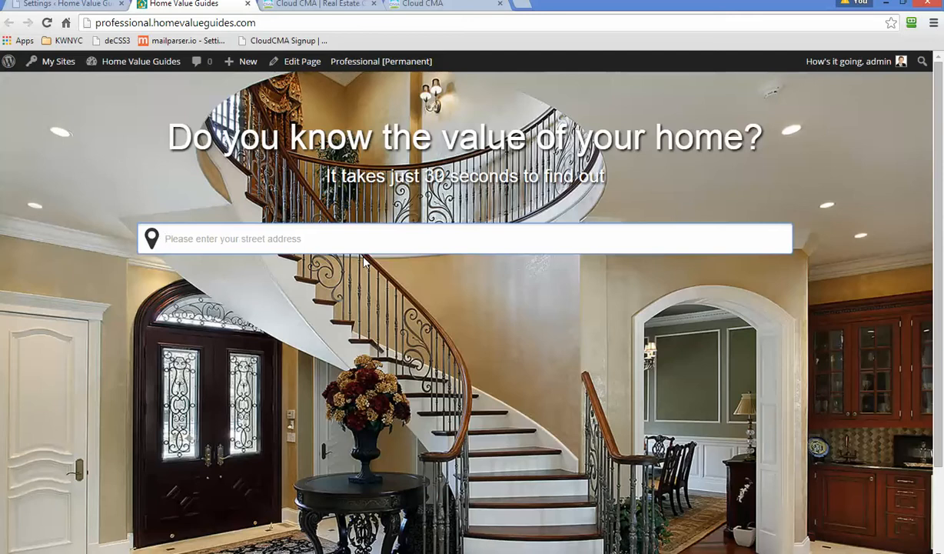
pyautogui.click(52, 6)
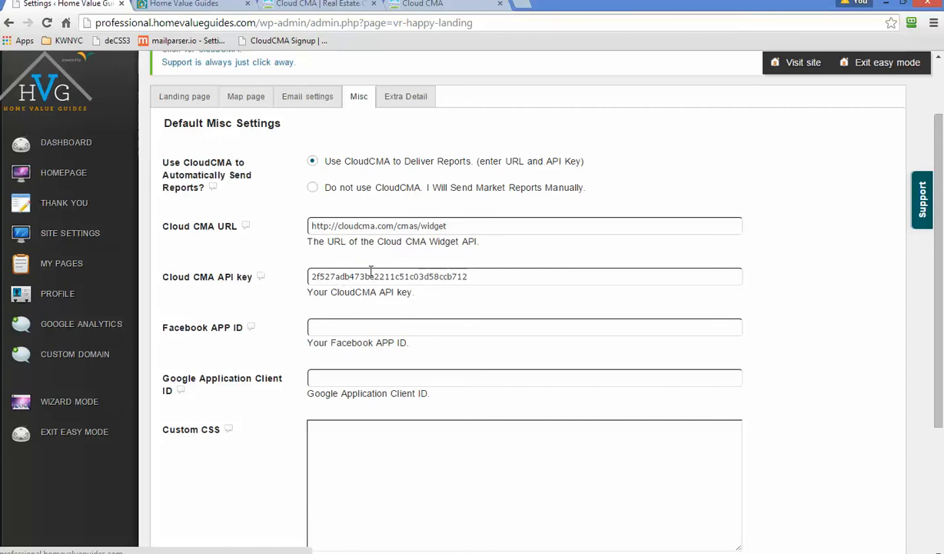
pyautogui.click(77, 143)
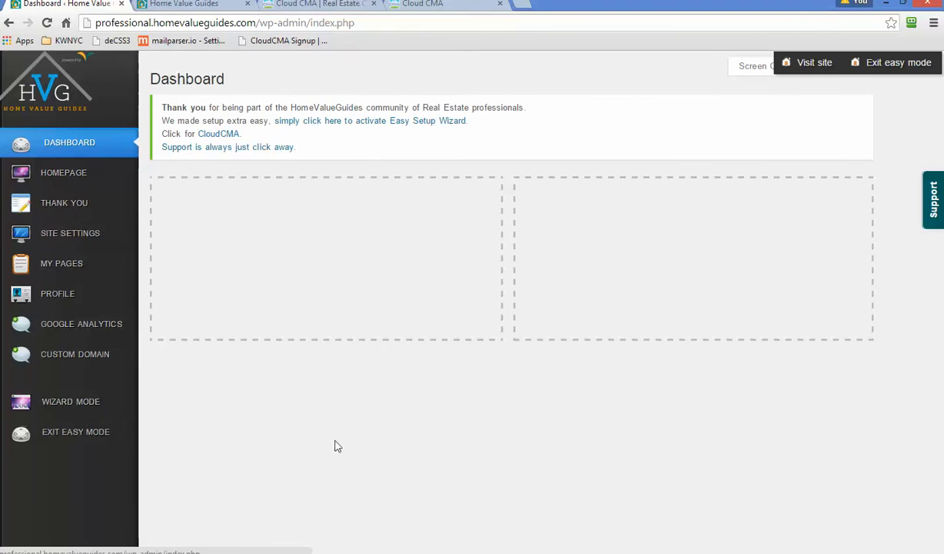
# Switch to the Cloud CMA account and examine its CMA reports page and the home page's videos, webinar and support resources.
pyautogui.click(325, 5)
pyautogui.click(421, 5)
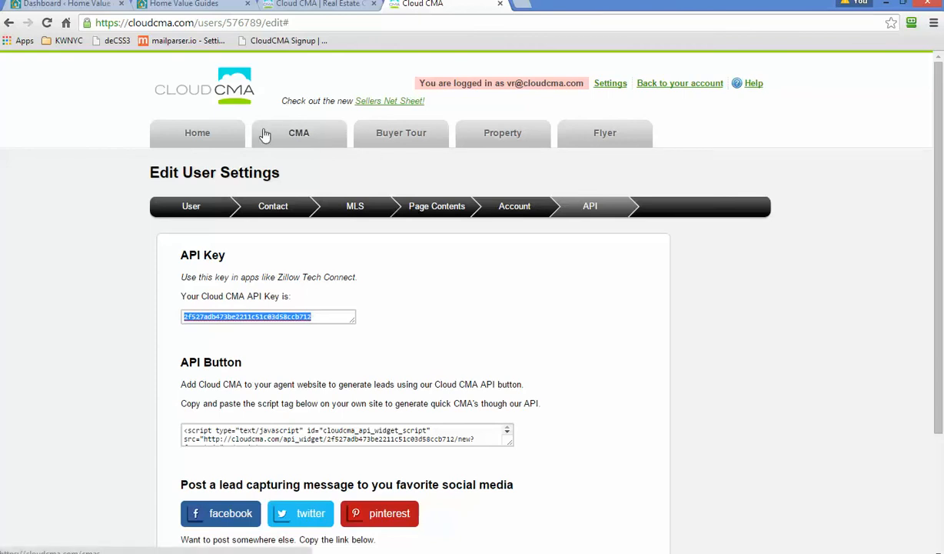
pyautogui.click(285, 135)
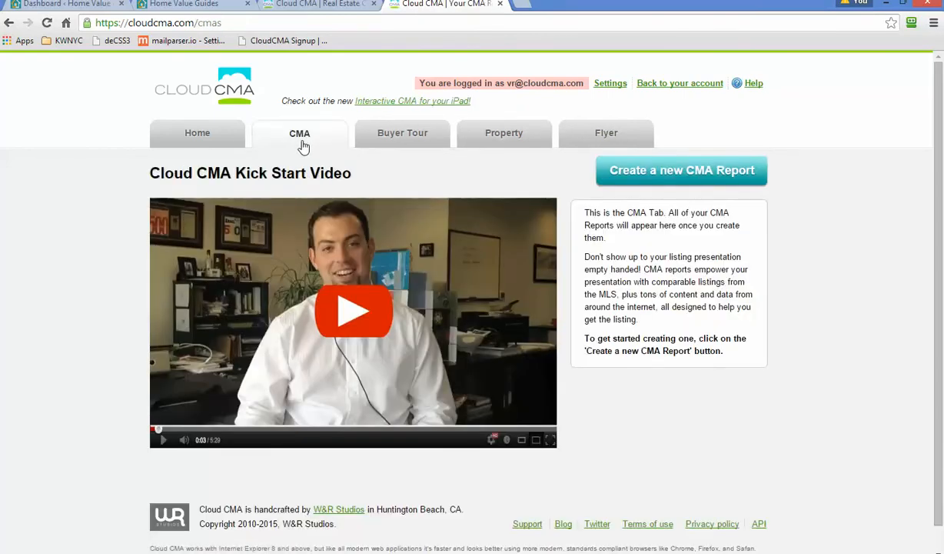
pyautogui.scroll(-1, 556, 332)
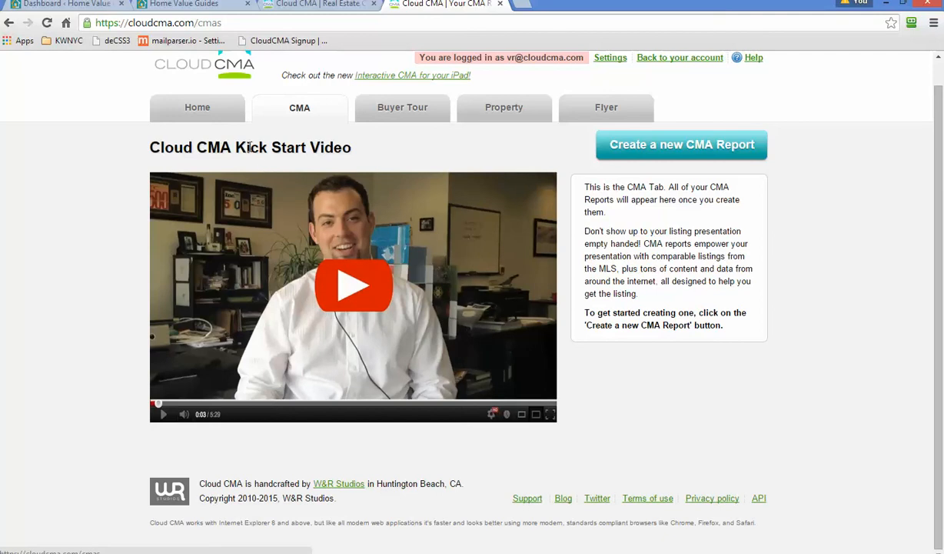
pyautogui.scroll(1, 243, 157)
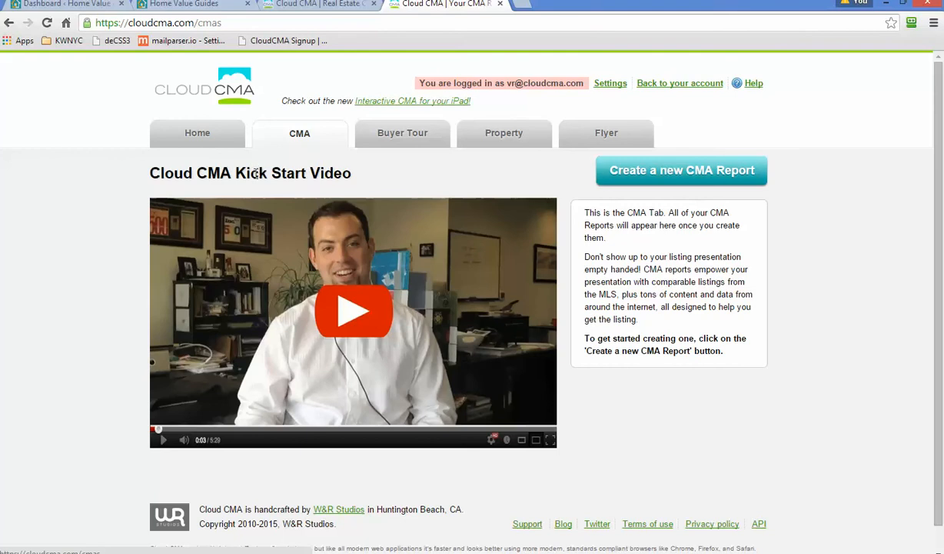
pyautogui.moveTo(332, 172); pyautogui.dragTo(181, 172)
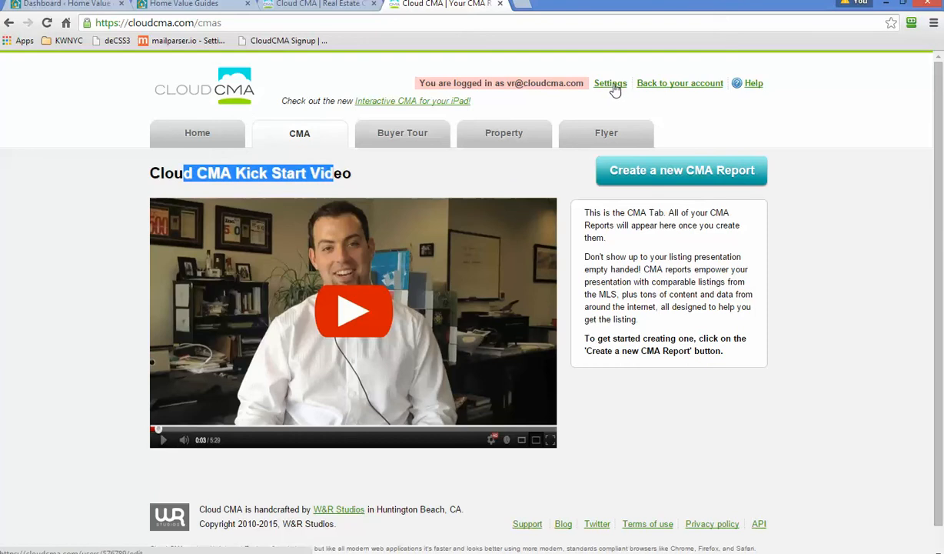
pyautogui.click(195, 129)
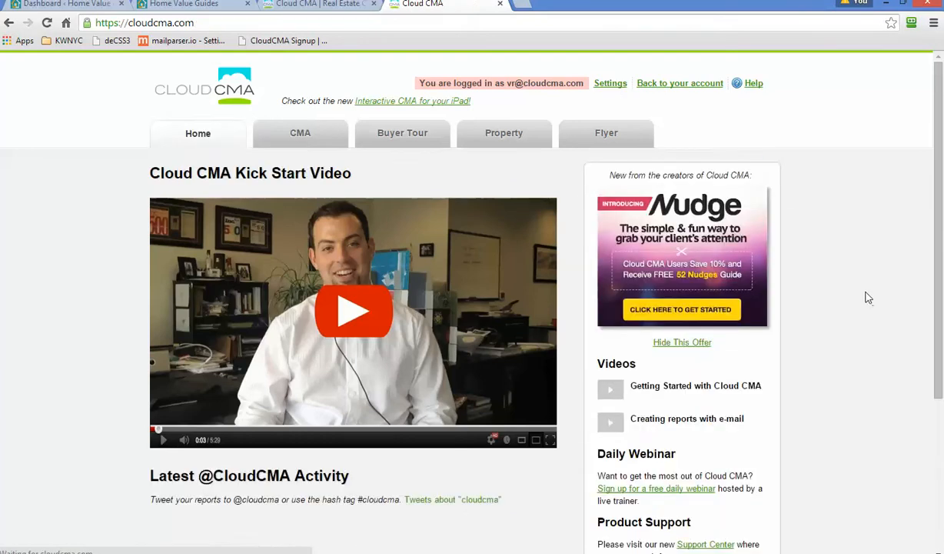
pyautogui.scroll(-2, 830, 307)
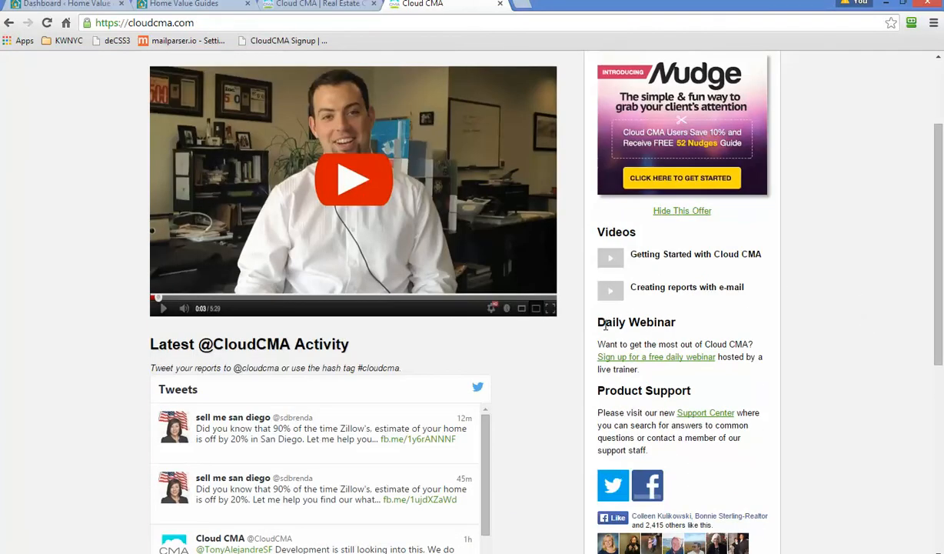
# Examine the Daily Webinar offer on the Cloud CMA home page, glancing at the Home Value Guides admin dashboard in between.
pyautogui.moveTo(605, 320); pyautogui.dragTo(754, 368)
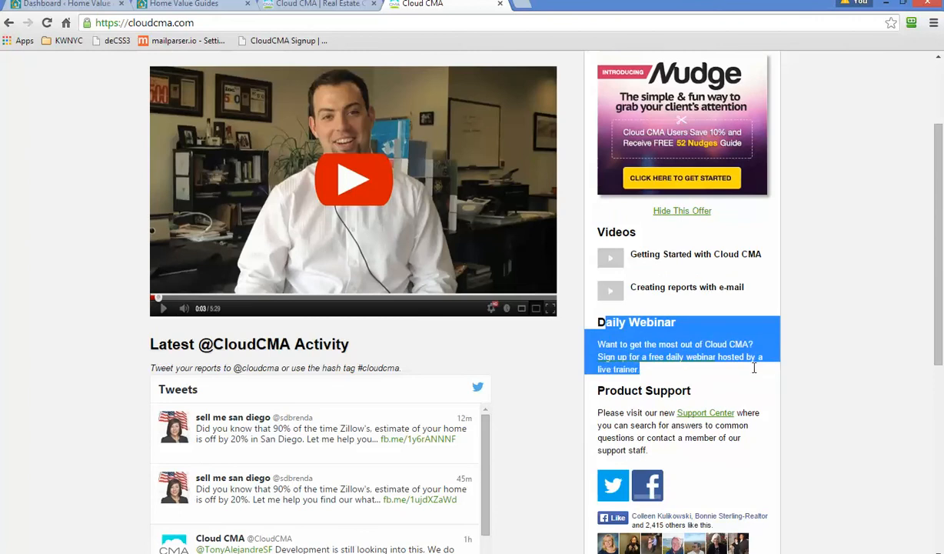
pyautogui.click(752, 370)
pyautogui.moveTo(746, 363); pyautogui.dragTo(735, 345)
pyautogui.click(735, 345)
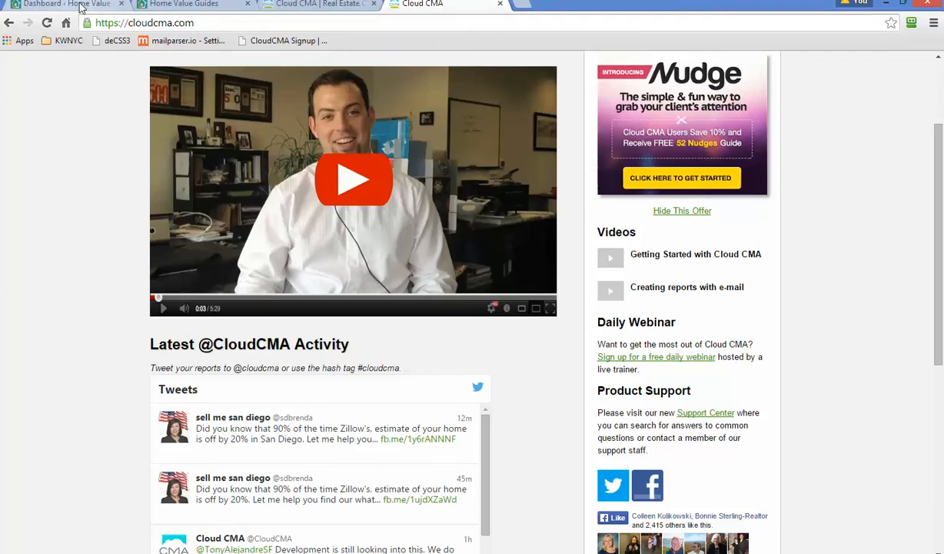
pyautogui.click(81, 6)
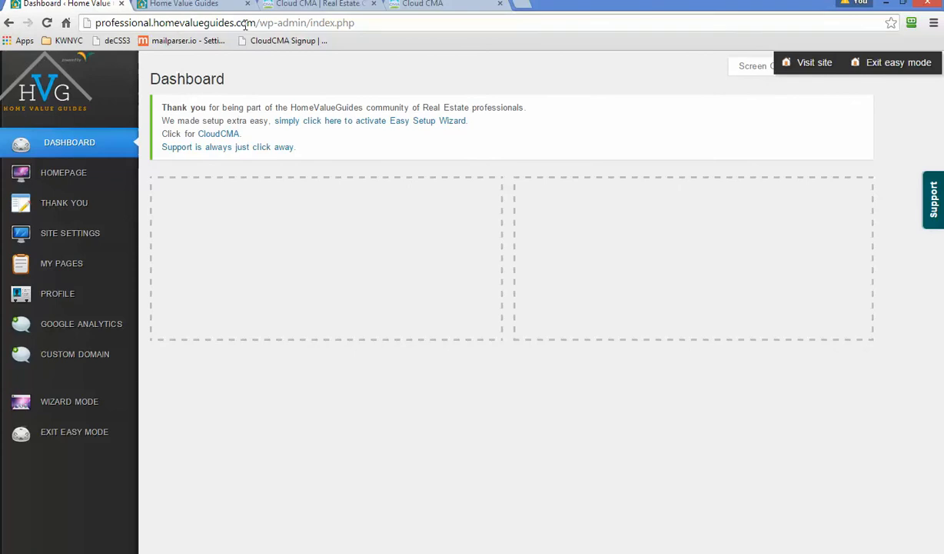
pyautogui.click(436, 6)
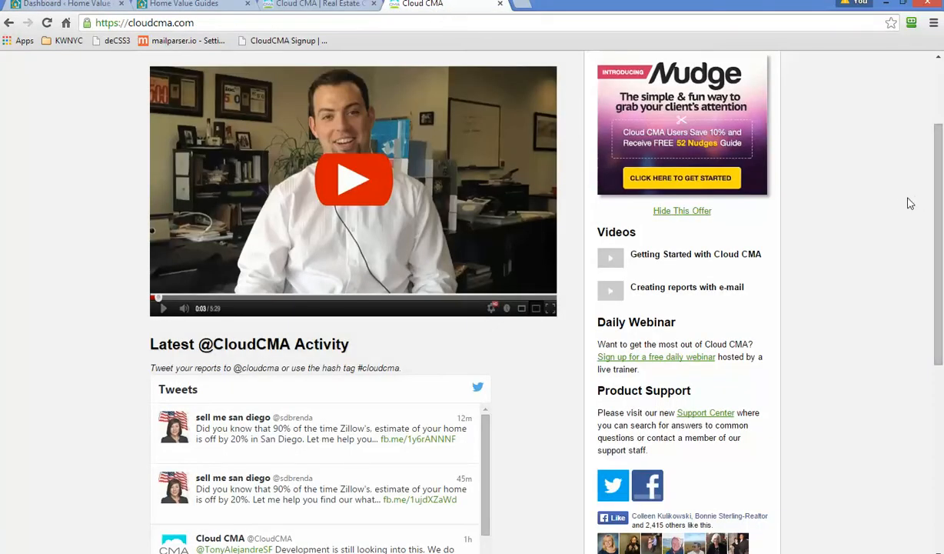
pyautogui.scroll(3, 864, 198)
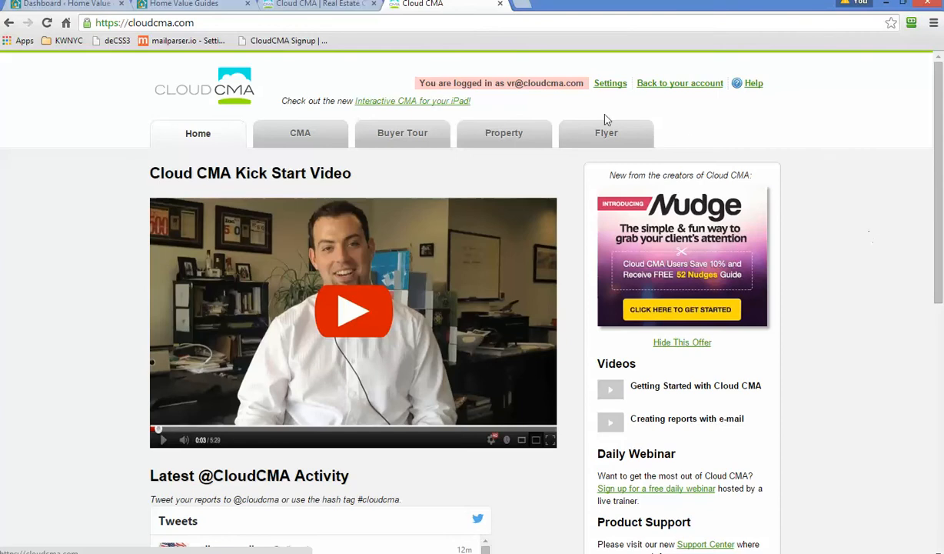
pyautogui.scroll(-3, 867, 228)
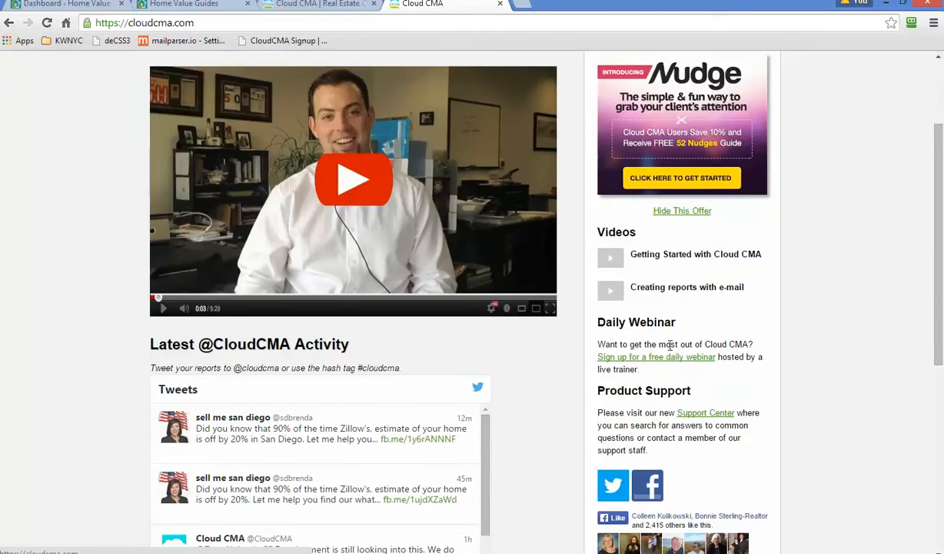
pyautogui.moveTo(646, 345); pyautogui.dragTo(745, 357)
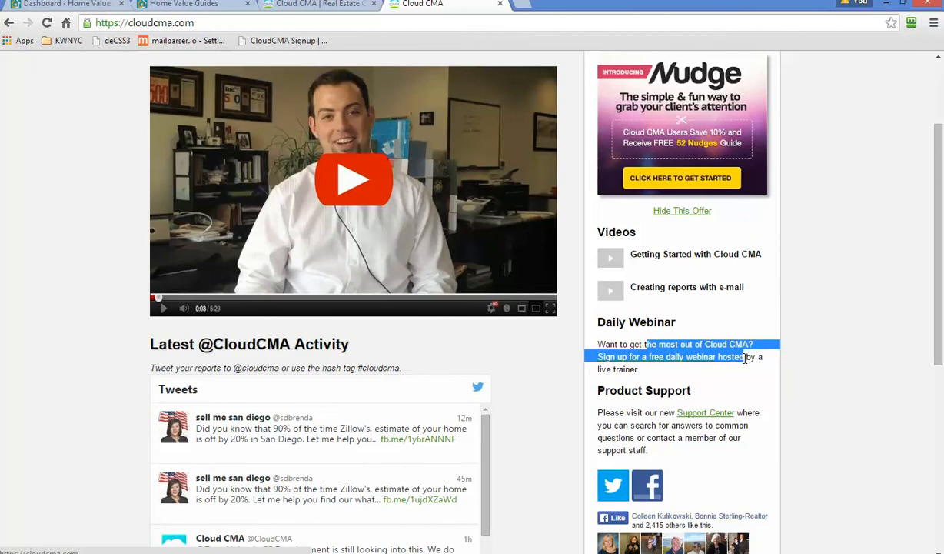
pyautogui.click(744, 356)
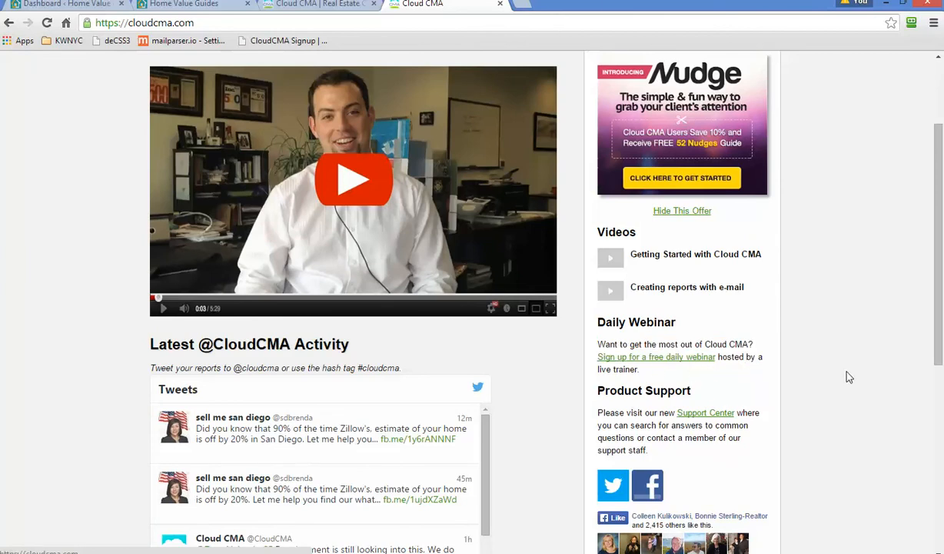
pyautogui.scroll(3, 838, 380)
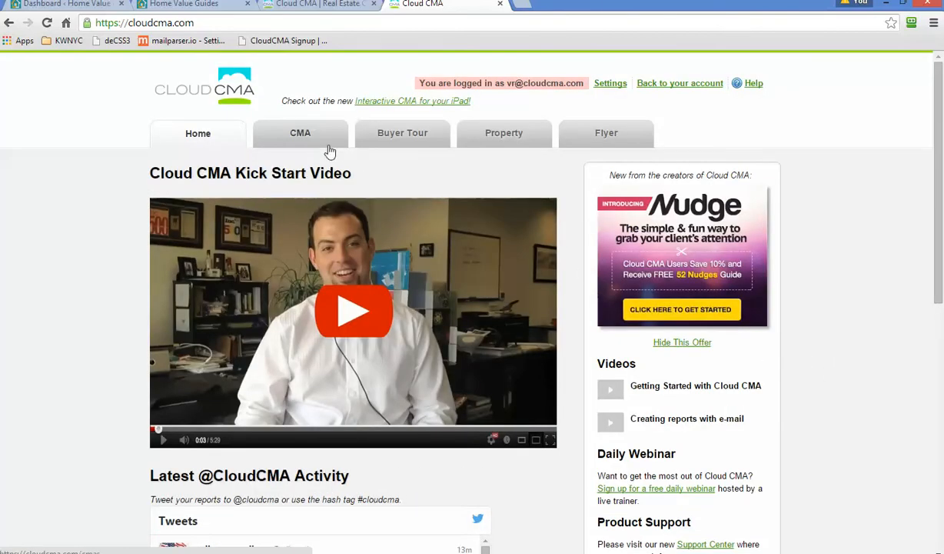
# Open the Cloud CMA user settings and review the User Info form's photo, company name, logo and password fields.
pyautogui.click(610, 84)
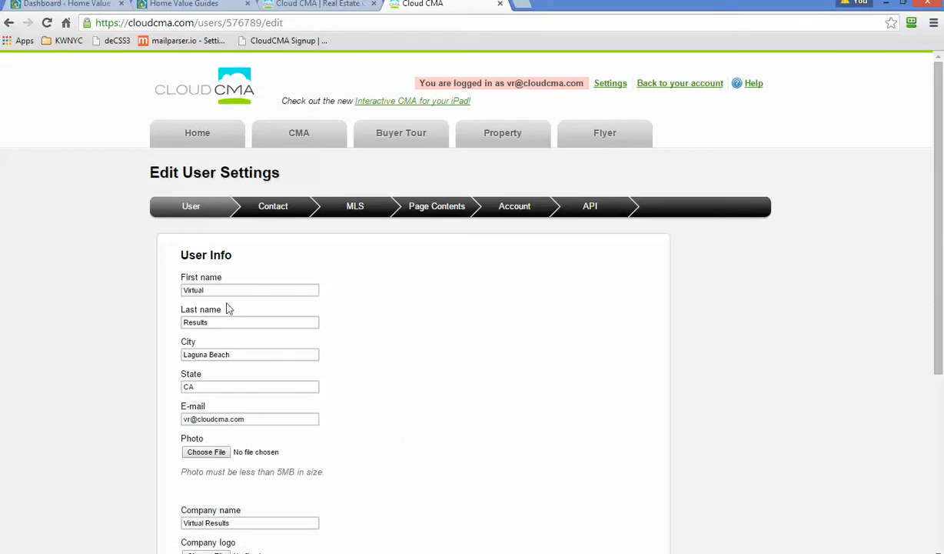
pyautogui.scroll(-1, 312, 349)
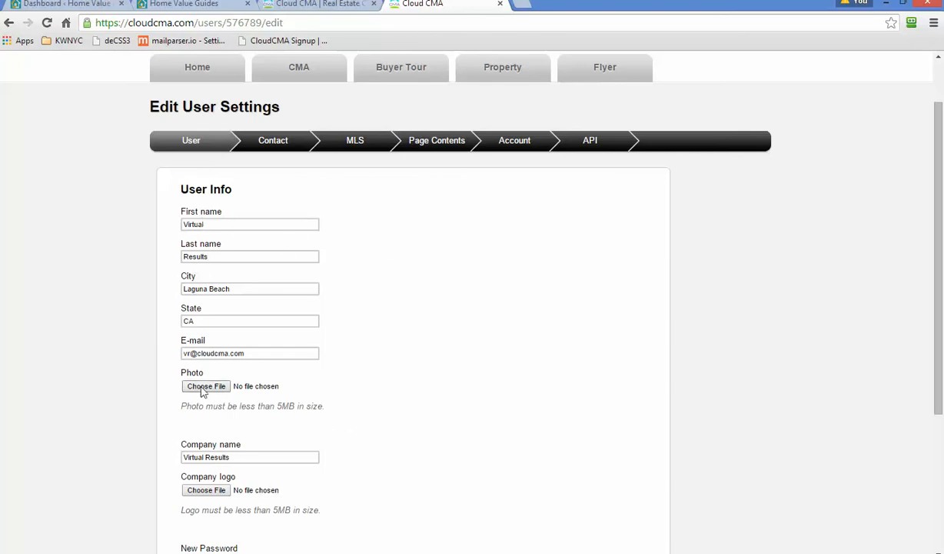
pyautogui.moveTo(206, 405); pyautogui.dragTo(255, 405)
pyautogui.scroll(-1, 381, 433)
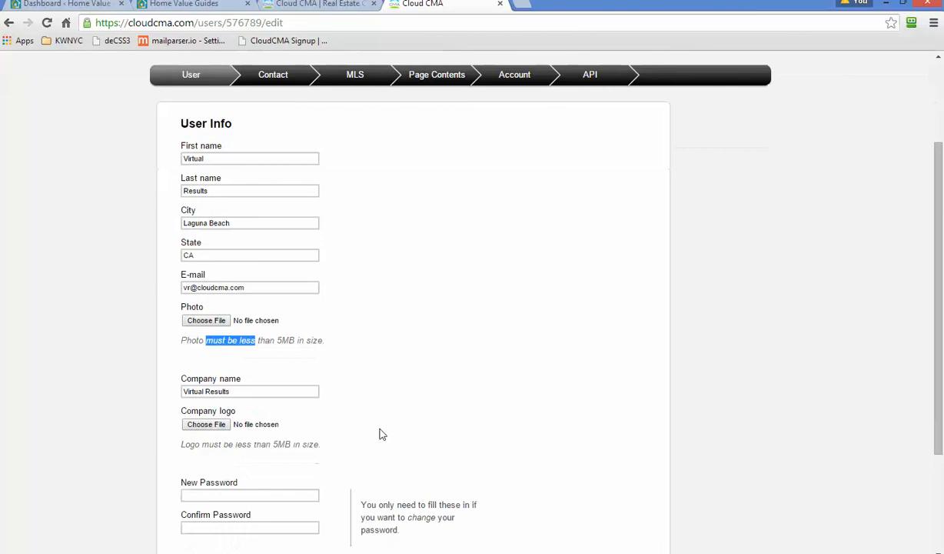
pyautogui.click(253, 391)
pyautogui.scroll(-1, 341, 419)
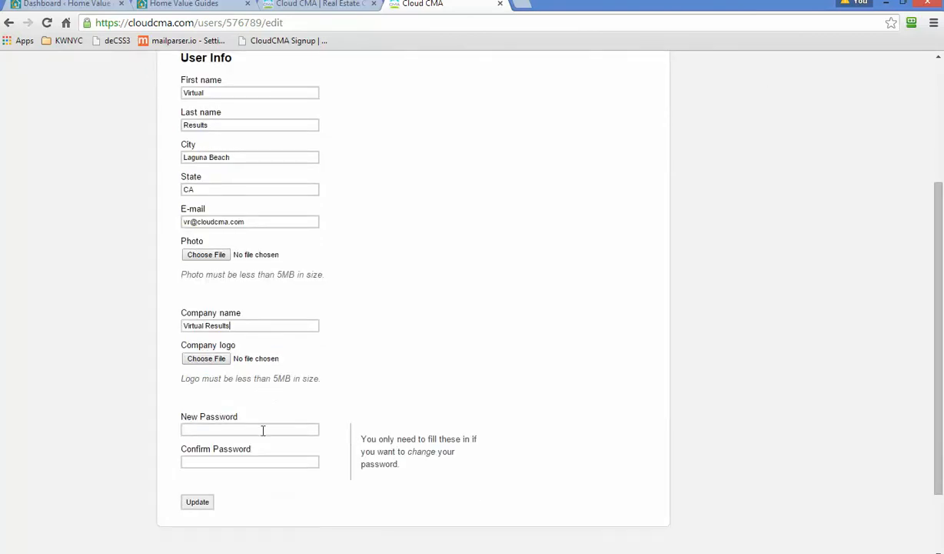
pyautogui.scroll(3, 323, 503)
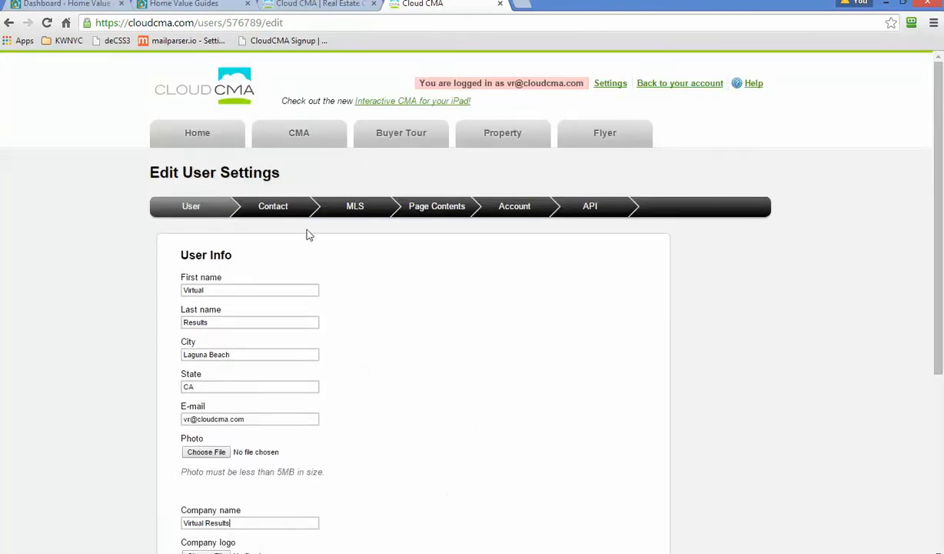
# Open the Contact settings and read the contact instructions and list, checking the site's domain in the Home Value Guides admin in between.
pyautogui.click(273, 208)
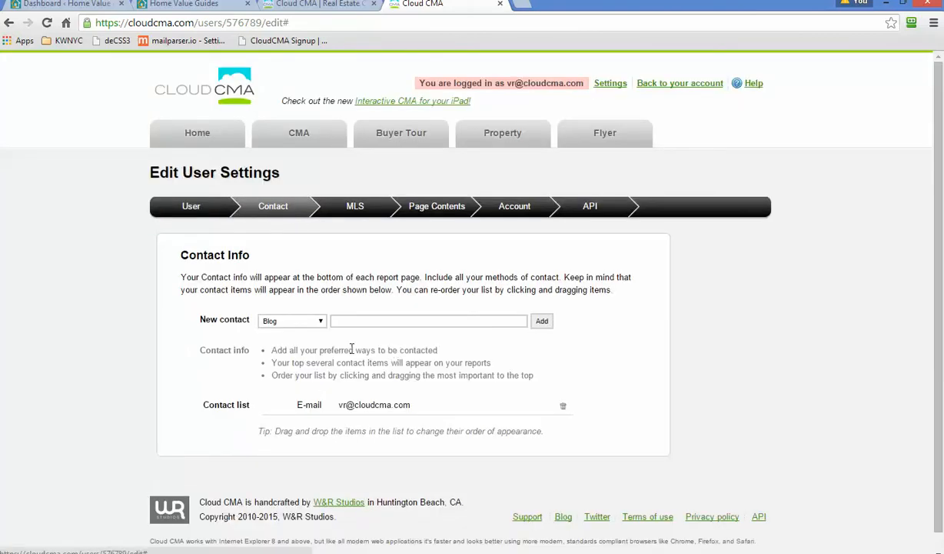
pyautogui.click(69, 5)
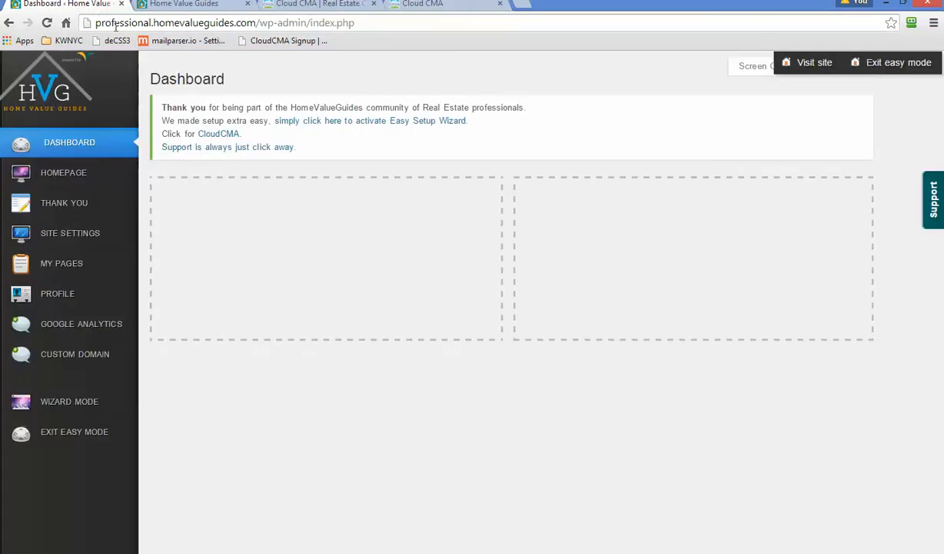
pyautogui.doubleClick(206, 27)
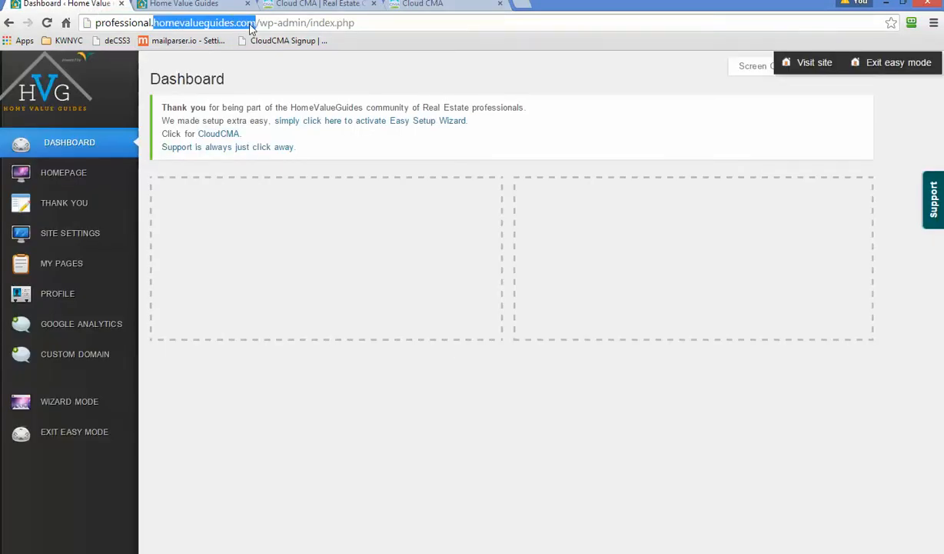
pyautogui.click(421, 4)
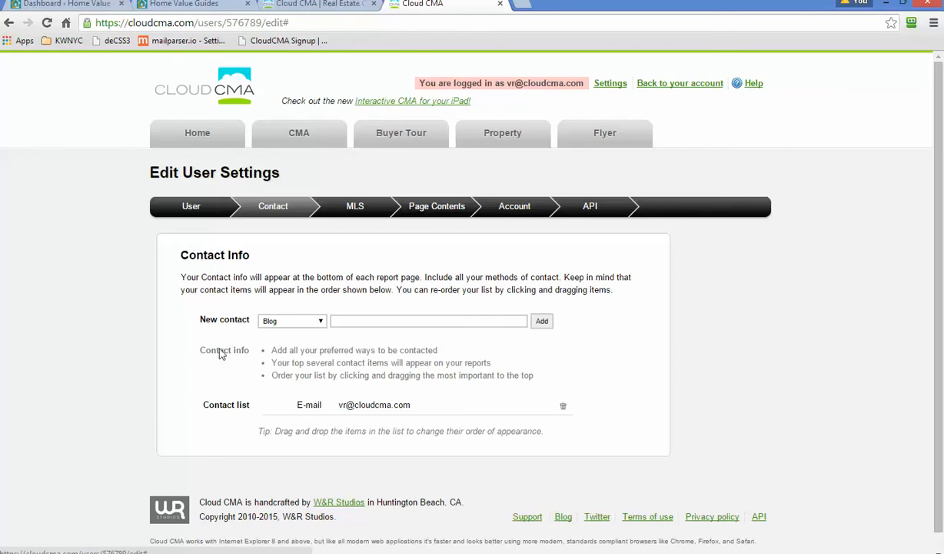
pyautogui.moveTo(217, 277); pyautogui.dragTo(397, 290)
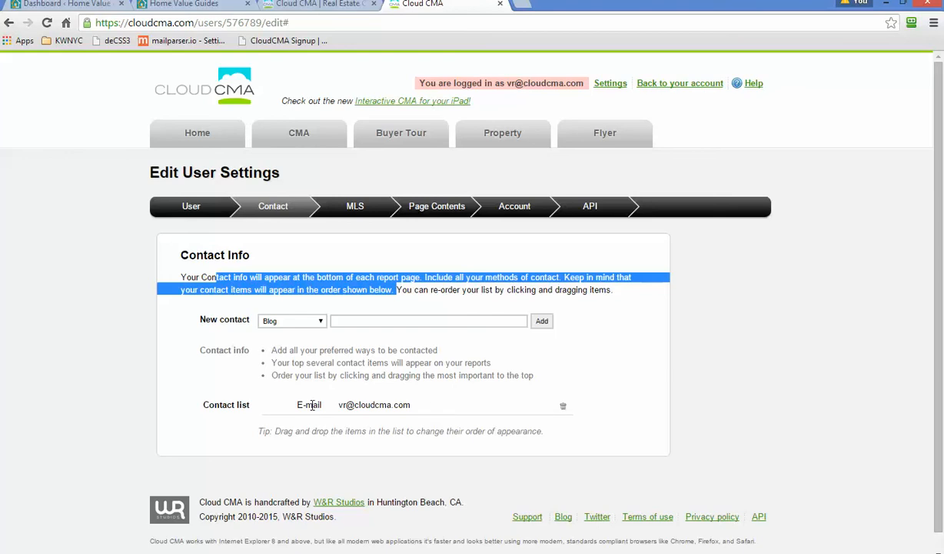
pyautogui.moveTo(312, 405); pyautogui.dragTo(371, 416)
# Add a test address as a new E-mail contact and move it to the top of the contact list.
pyautogui.click(319, 321)
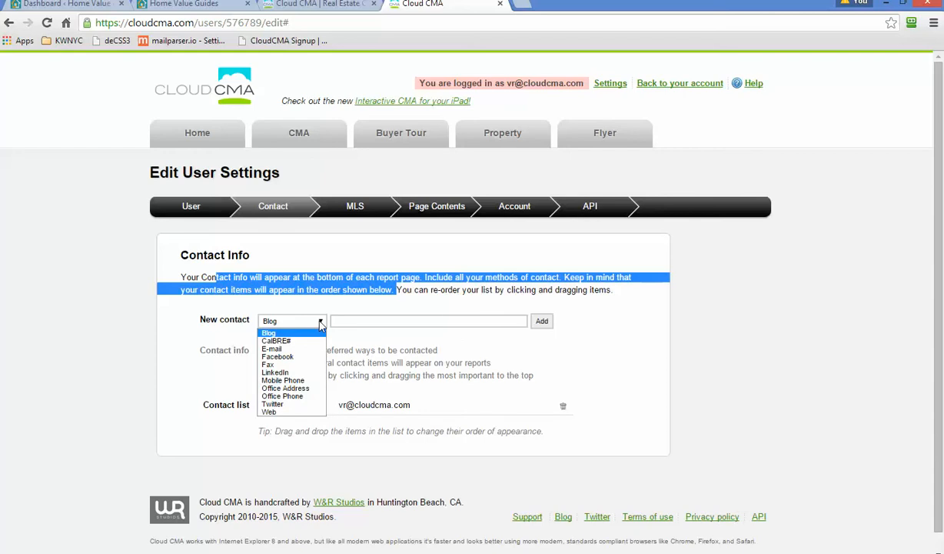
pyautogui.click(310, 355)
pyautogui.click(353, 322)
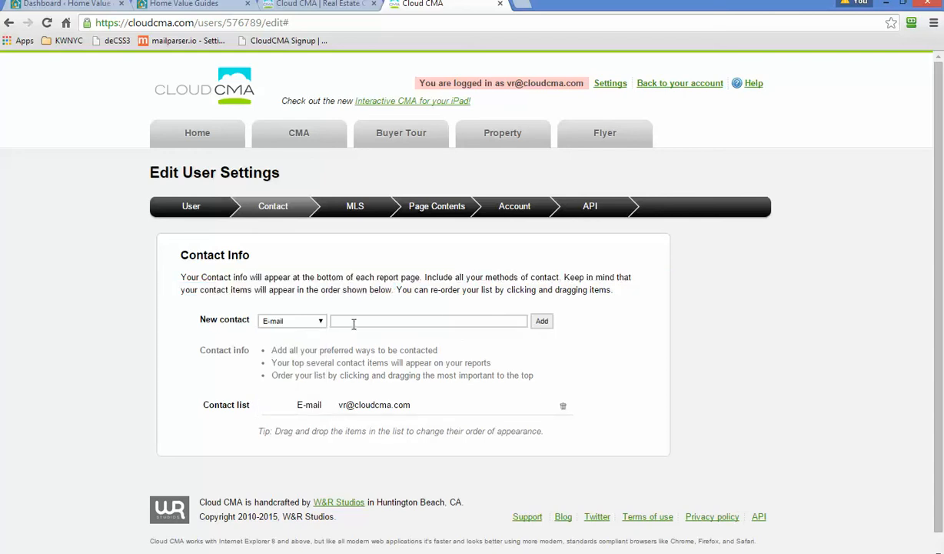
pyautogui.write('test@test.com')
pyautogui.click(538, 323)
pyautogui.moveTo(413, 431); pyautogui.dragTo(418, 406)
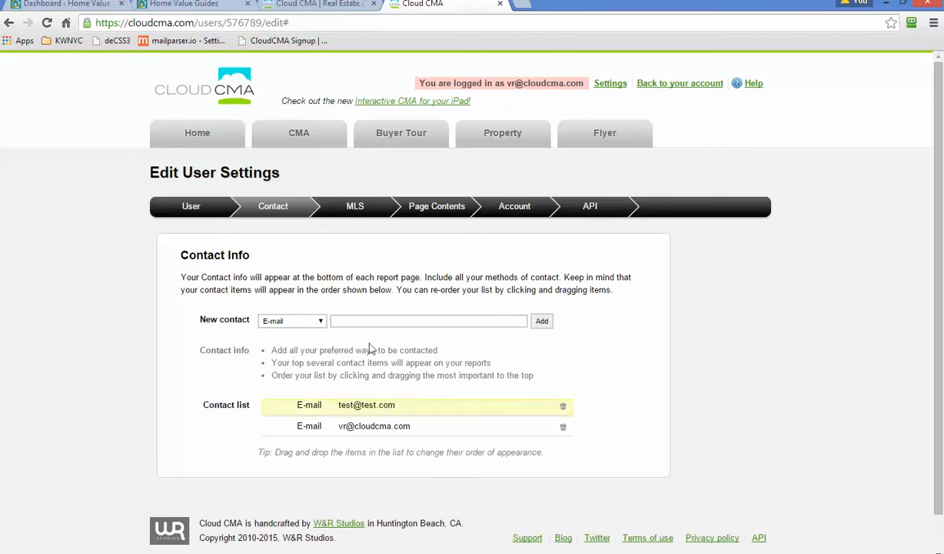
# Add torrance.homevalueguides.com as a Web contact and move it to second place, between the two e-mail entries.
pyautogui.click(319, 322)
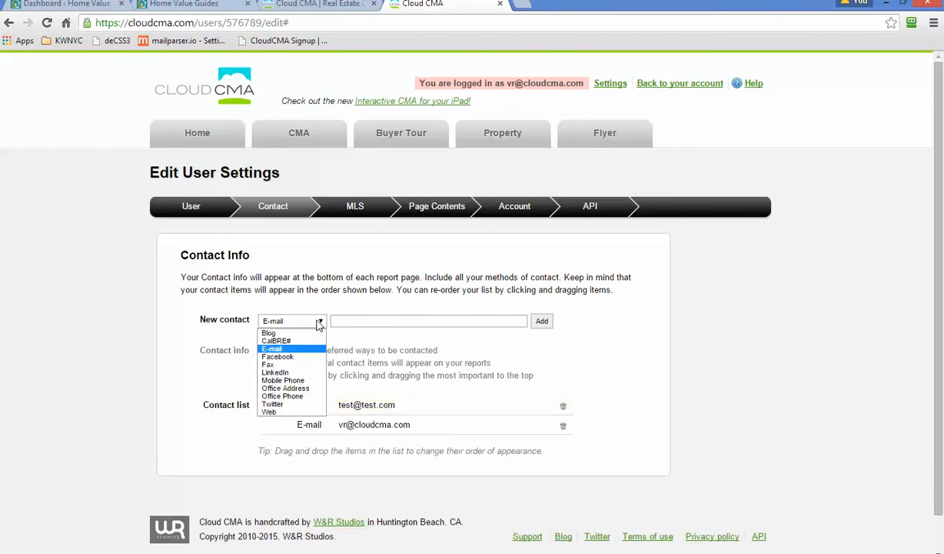
pyautogui.click(317, 333)
pyautogui.click(315, 321)
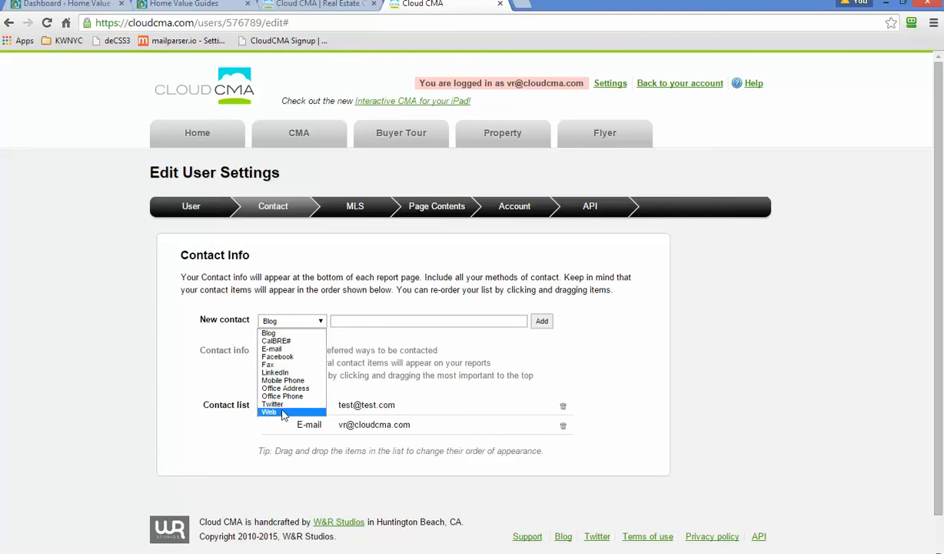
pyautogui.click(304, 411)
pyautogui.click(341, 325)
pyautogui.write('homevalueguides.com')
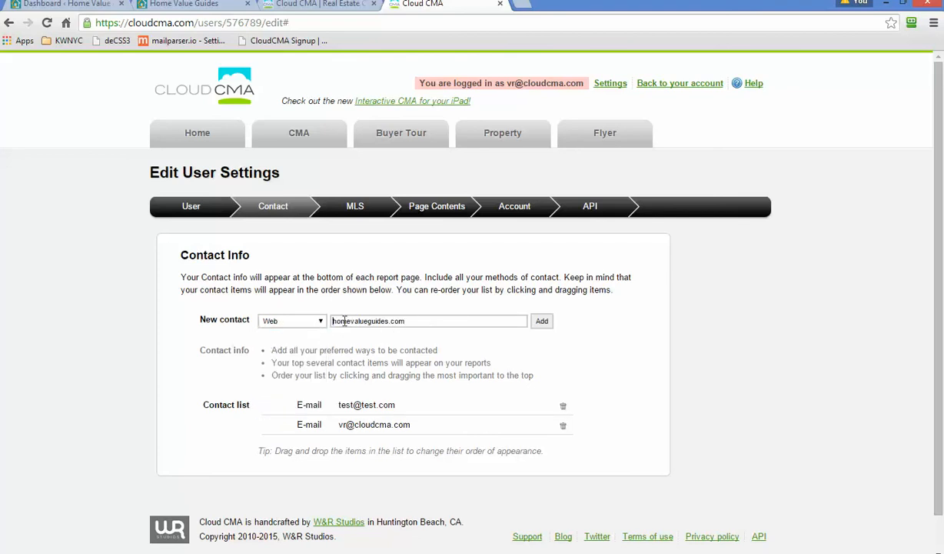
pyautogui.write('torrance.')
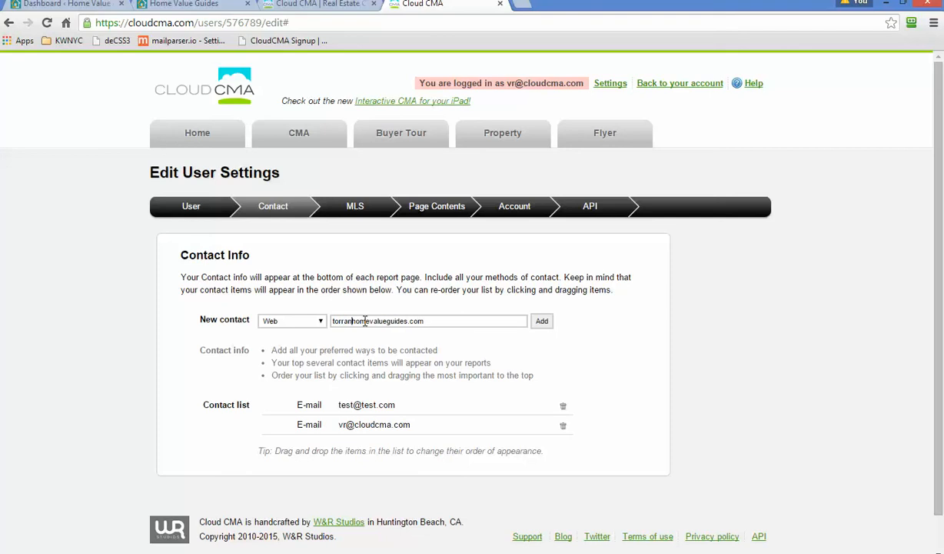
pyautogui.click(541, 322)
pyautogui.moveTo(461, 454); pyautogui.dragTo(459, 431)
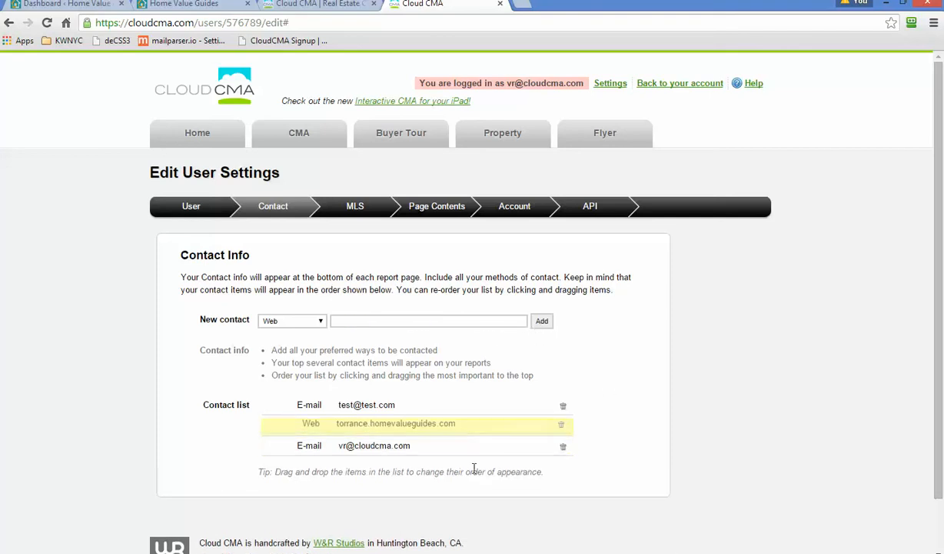
# Add web.com as another Web contact, and permanently delete that entry from the contact list.
pyautogui.click(350, 322)
pyautogui.write('web.')
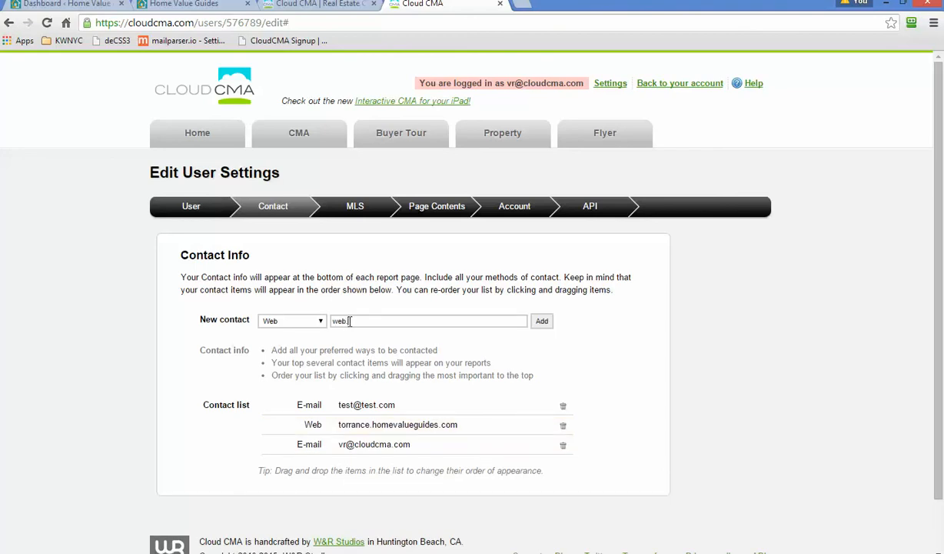
pyautogui.write('com')
pyautogui.press('Return')
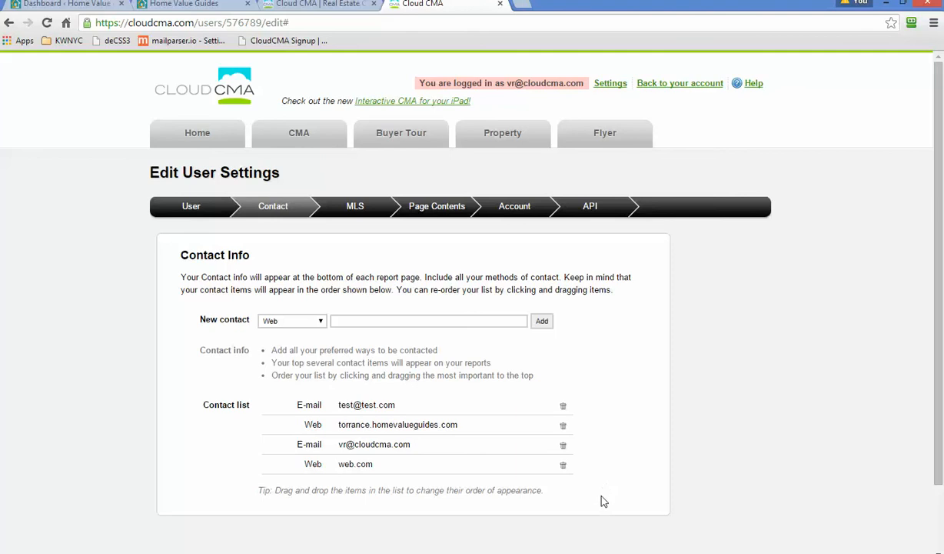
pyautogui.click(563, 465)
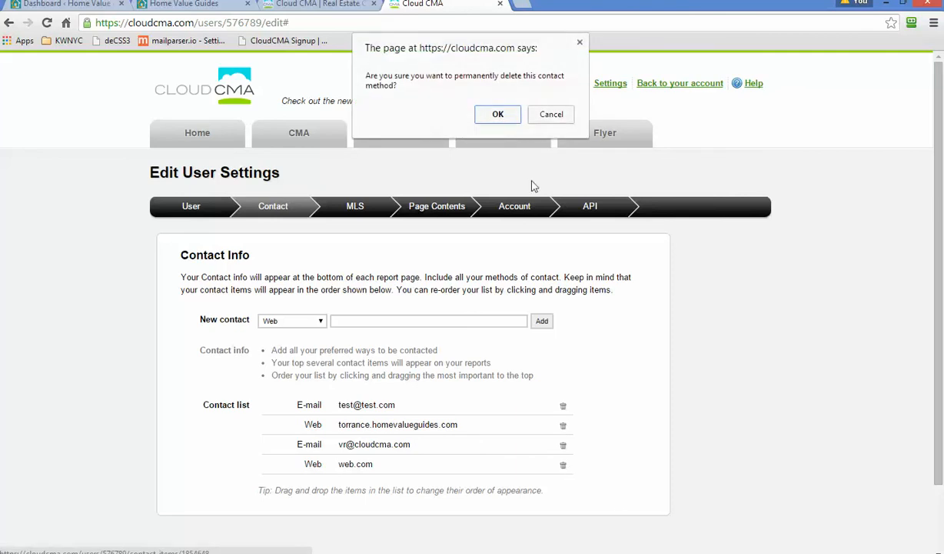
pyautogui.click(498, 115)
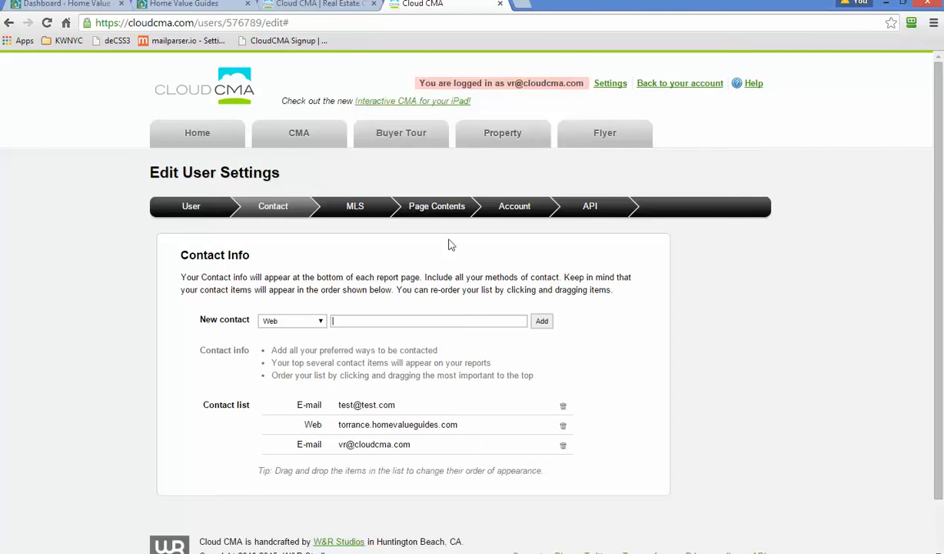
# Check the MLS credentials form, and open the Letter to Seller page in the Page Contents settings.
pyautogui.click(355, 206)
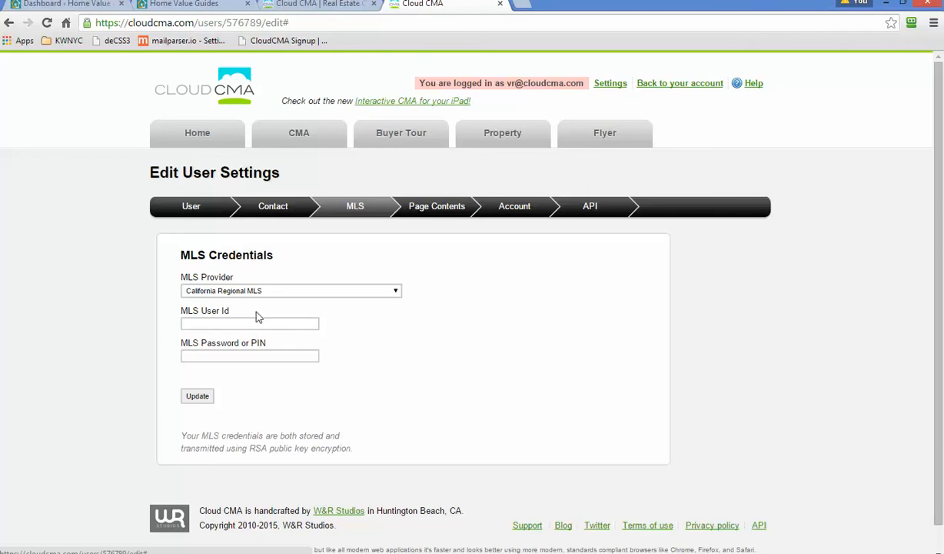
pyautogui.click(437, 209)
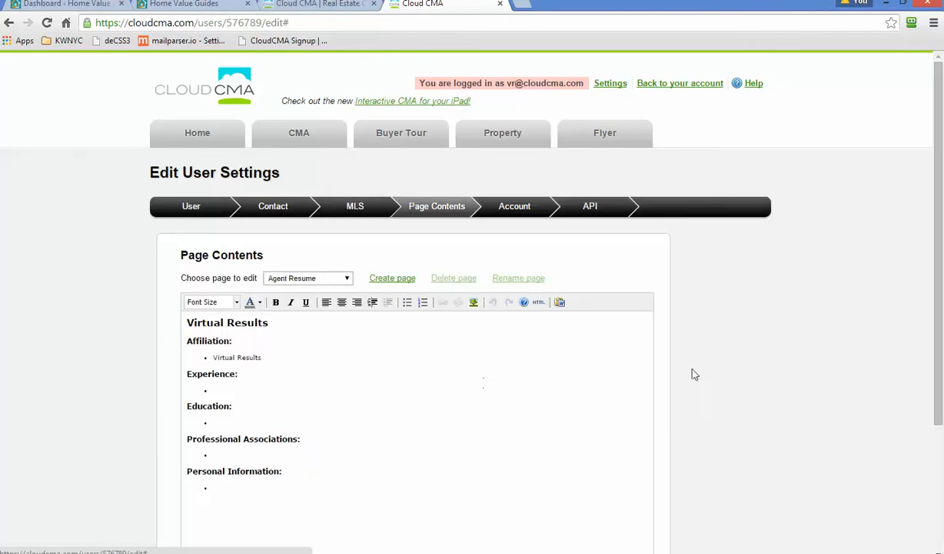
pyautogui.scroll(-3, 763, 371)
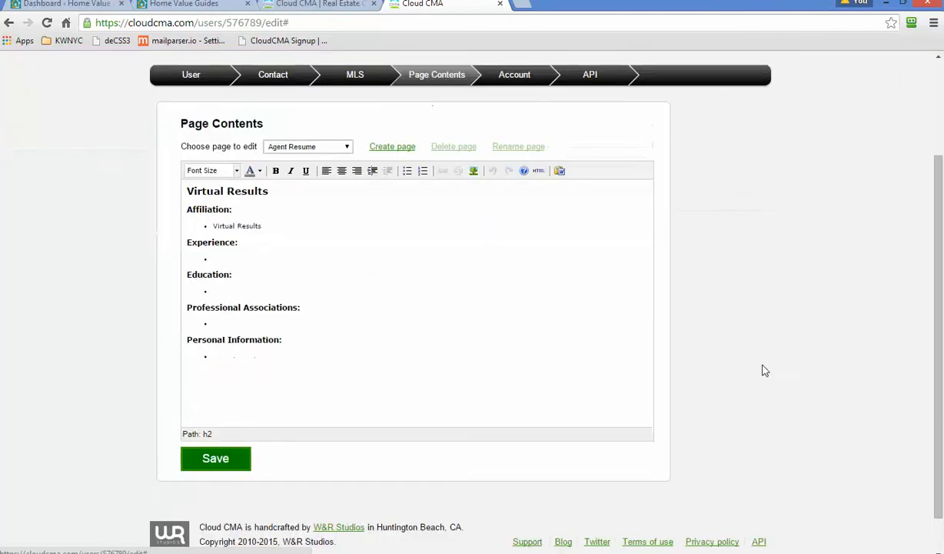
pyautogui.click(314, 148)
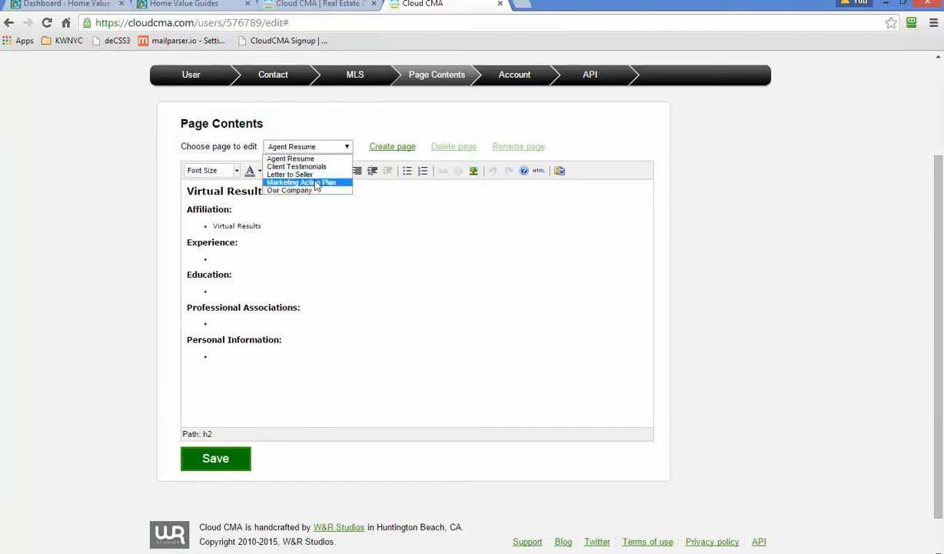
pyautogui.click(308, 175)
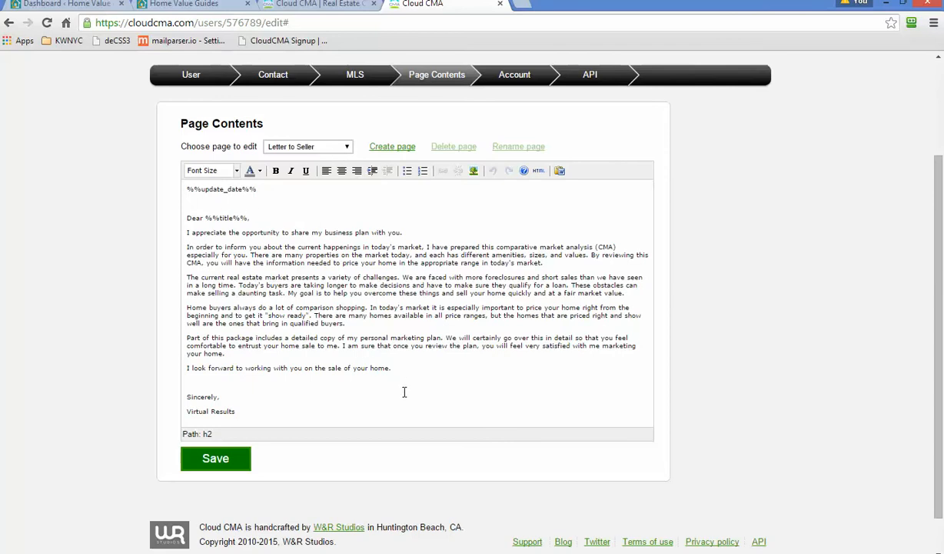
# Review the Client Testimonials and Agent Resume pages in the page contents editor.
pyautogui.click(335, 150)
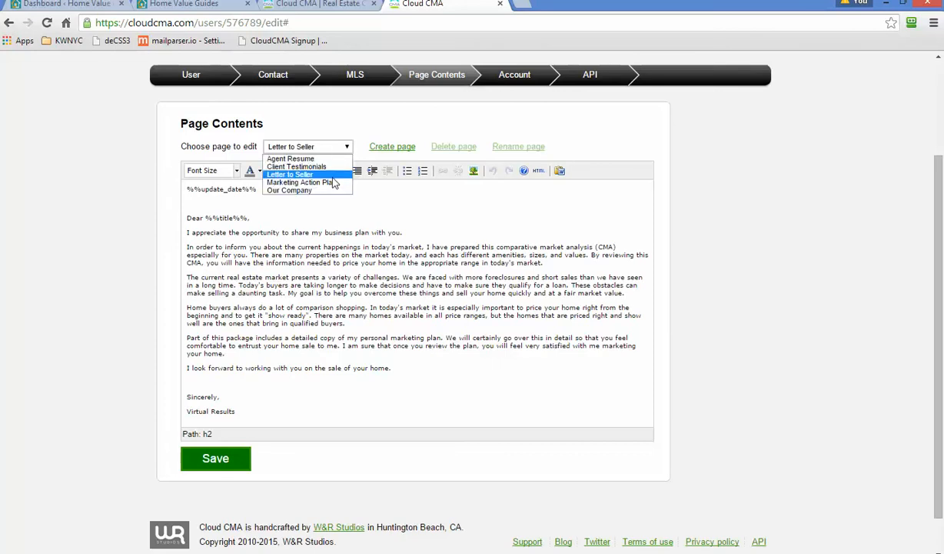
pyautogui.click(323, 166)
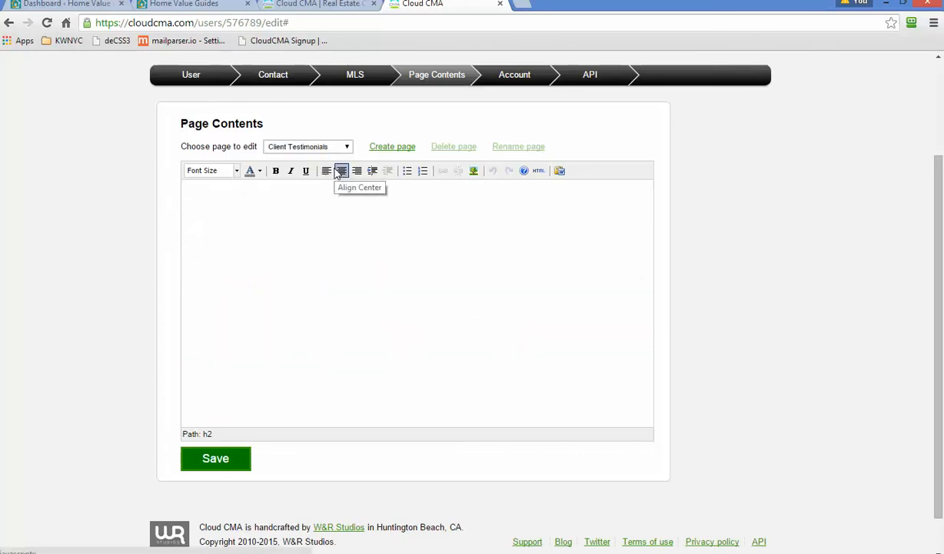
pyautogui.click(294, 215)
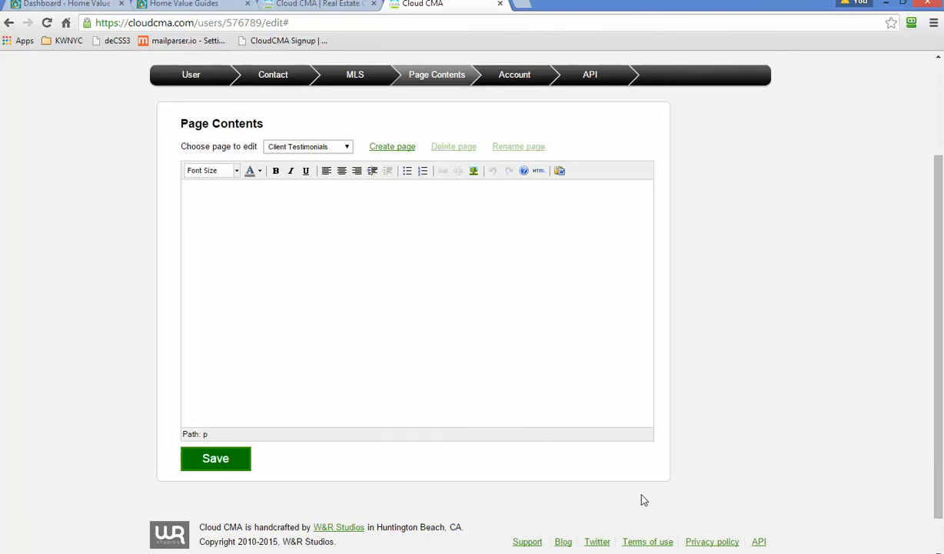
pyautogui.click(346, 146)
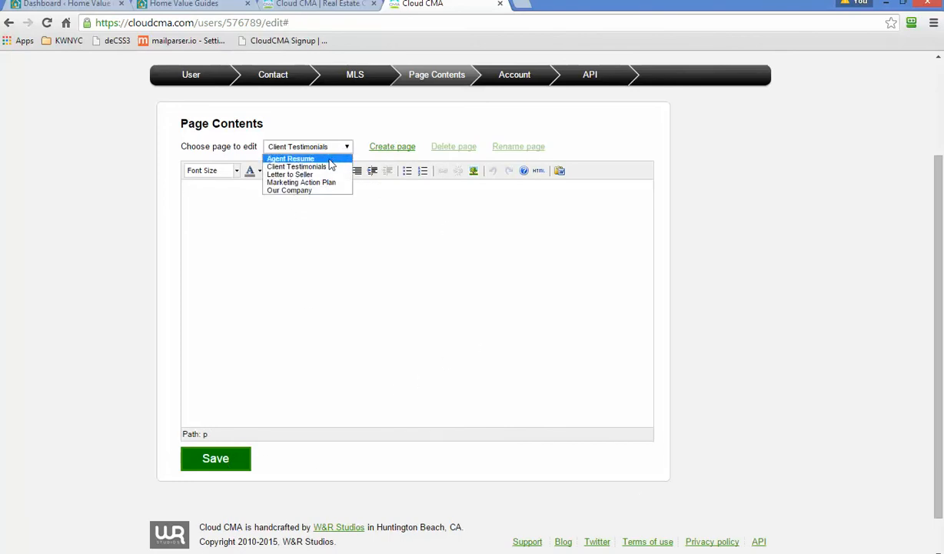
pyautogui.click(292, 158)
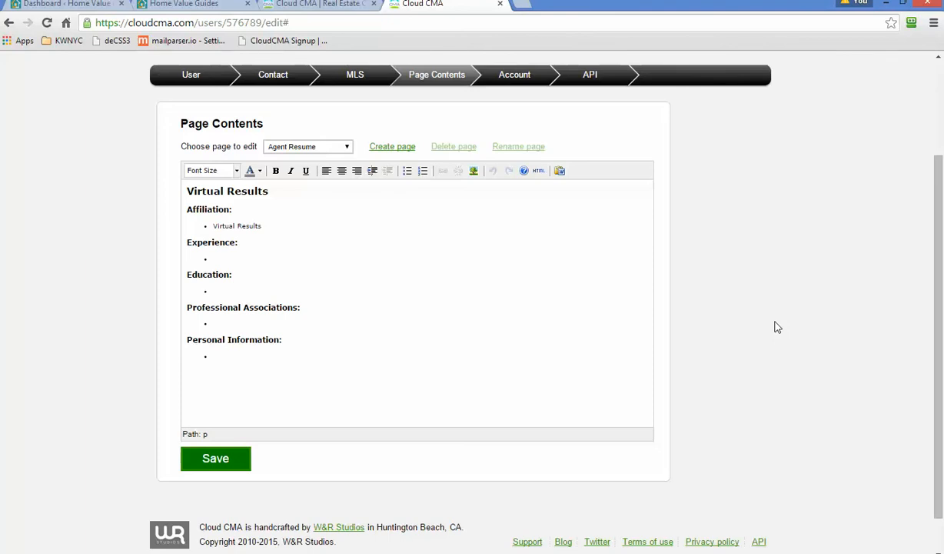
pyautogui.click(399, 149)
pyautogui.click(549, 135)
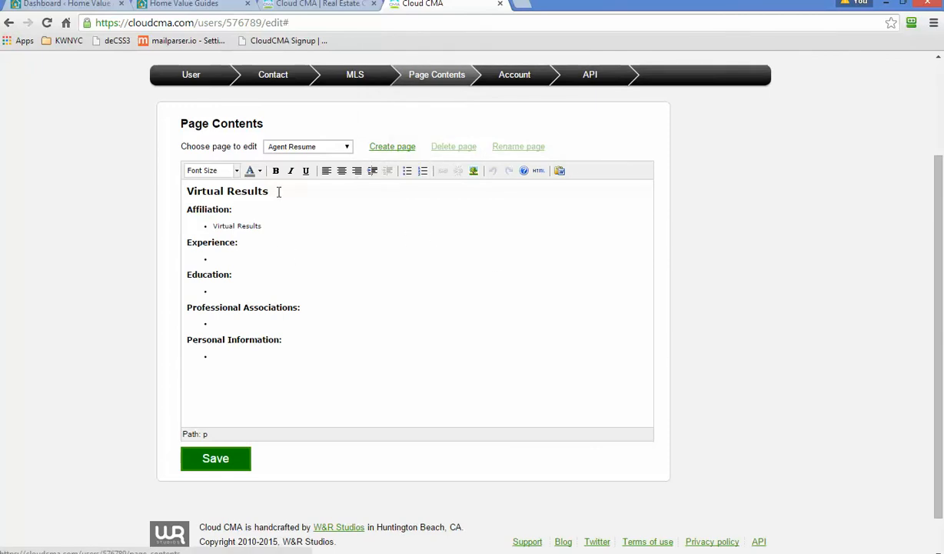
pyautogui.click(349, 251)
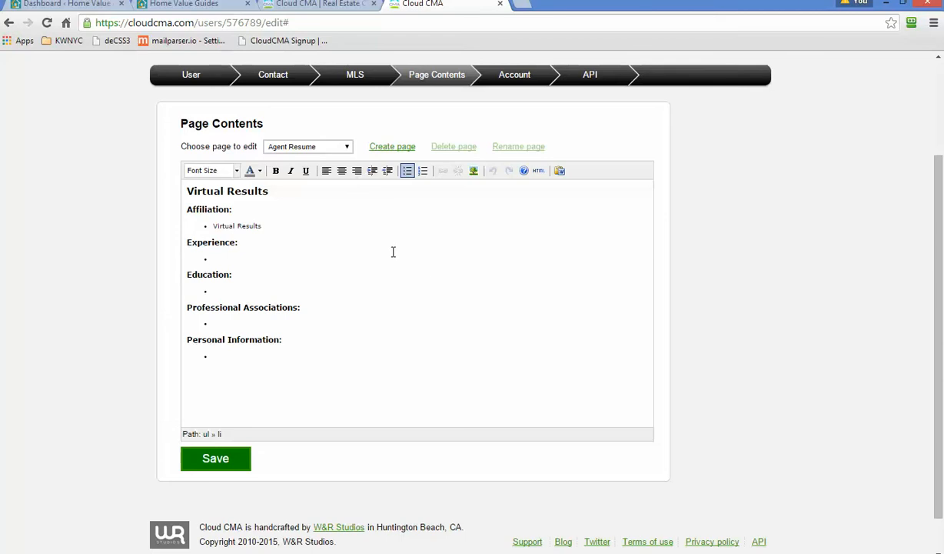
# View the Account plan information and the API key and button settings.
pyautogui.click(513, 73)
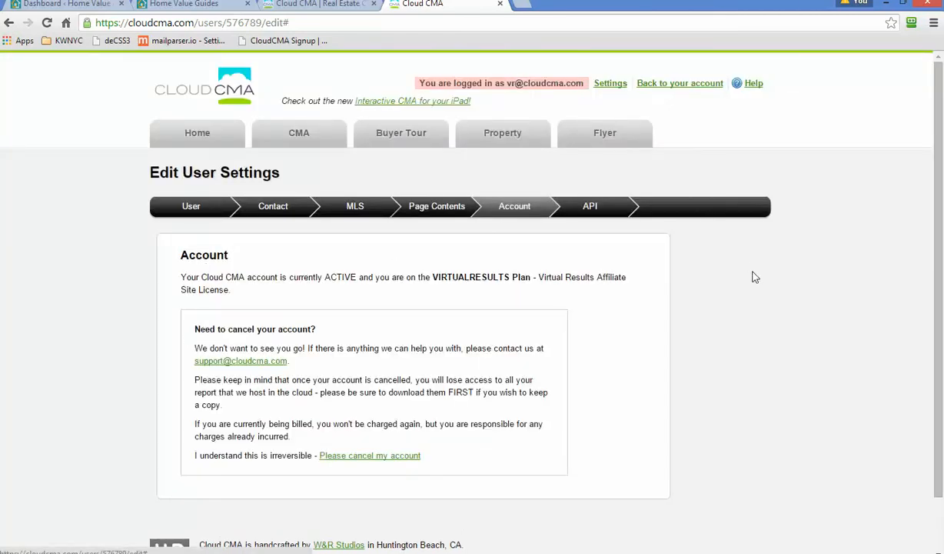
pyautogui.click(590, 207)
pyautogui.scroll(-1, 643, 346)
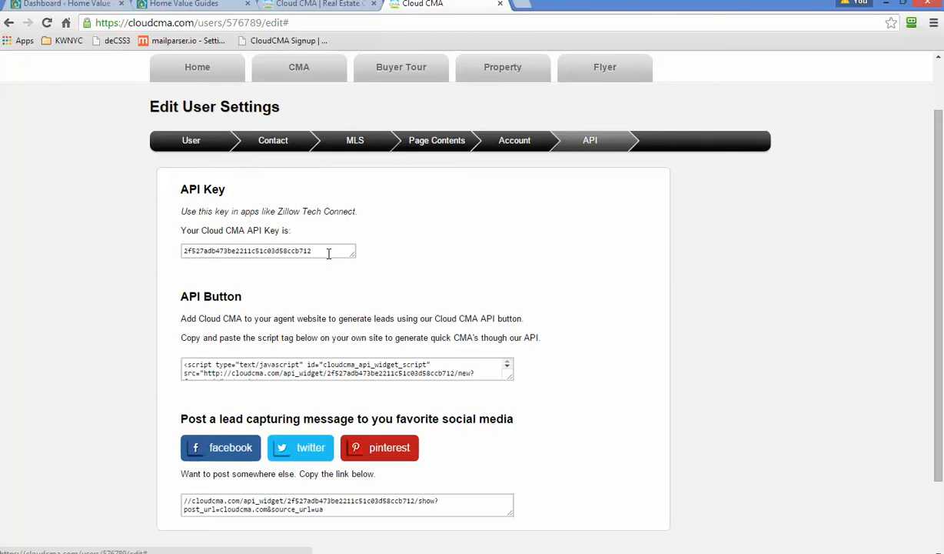
pyautogui.scroll(1, 537, 275)
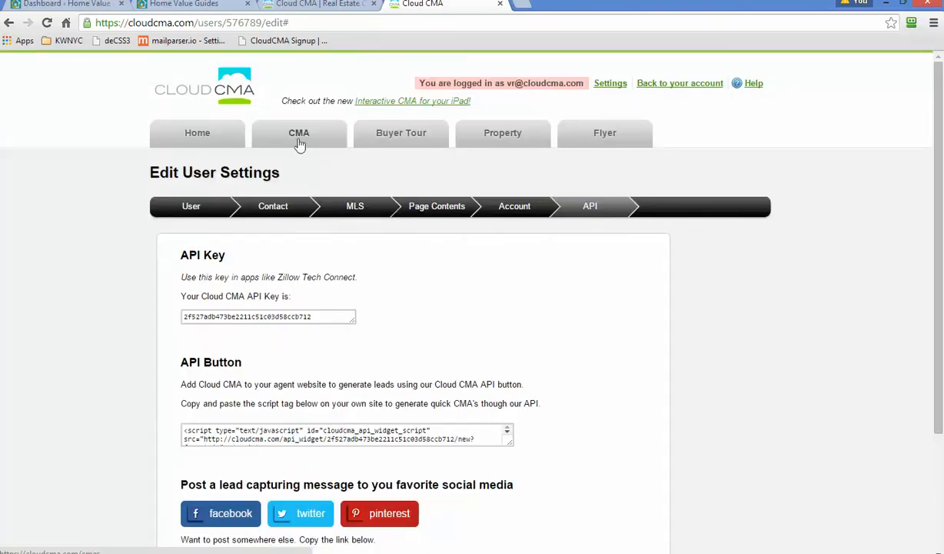
# Leave the user settings and start a new CMA report with sdfsdf as both the client and the notes.
pyautogui.click(300, 135)
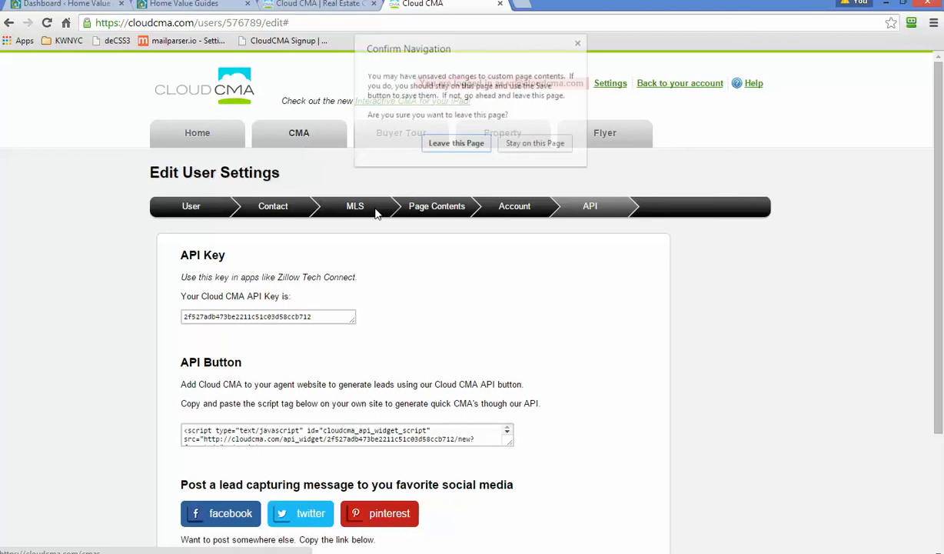
pyautogui.click(461, 148)
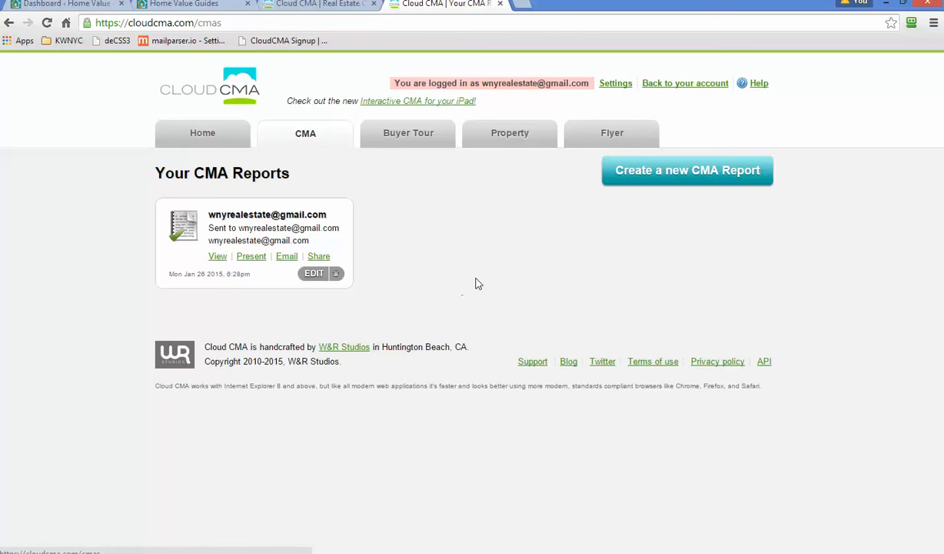
pyautogui.click(691, 175)
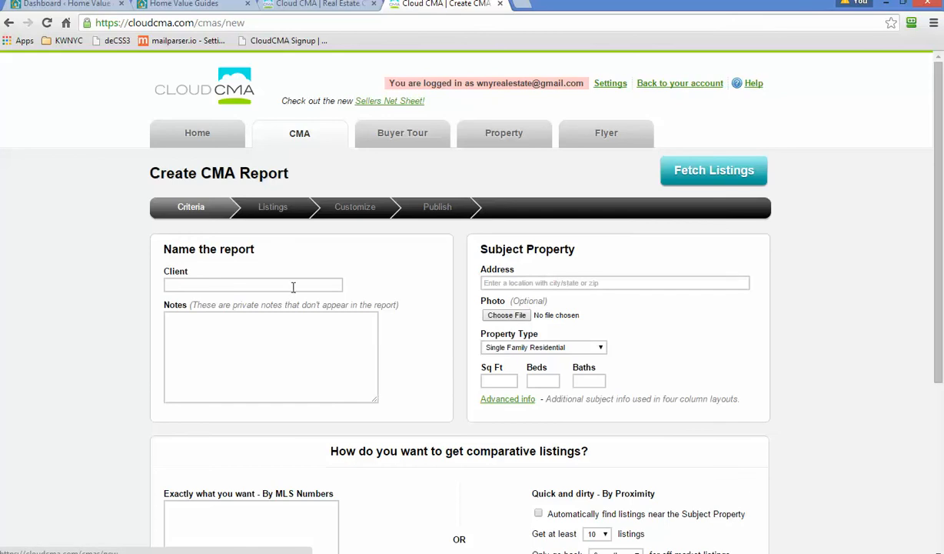
pyautogui.click(292, 286)
pyautogui.write('sdfsdf')
pyautogui.click(297, 335)
pyautogui.write('sdfsdf')
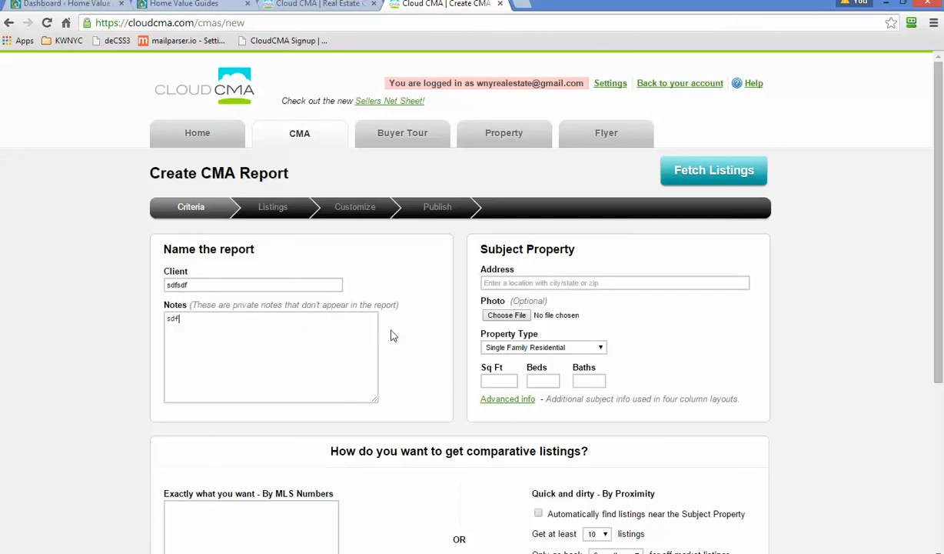
# Examine the new report's subject property fields and its options for getting comparative listings by MLS numbers or by proximity.
pyautogui.click(522, 286)
pyautogui.scroll(-2, 820, 409)
pyautogui.scroll(-1, 820, 408)
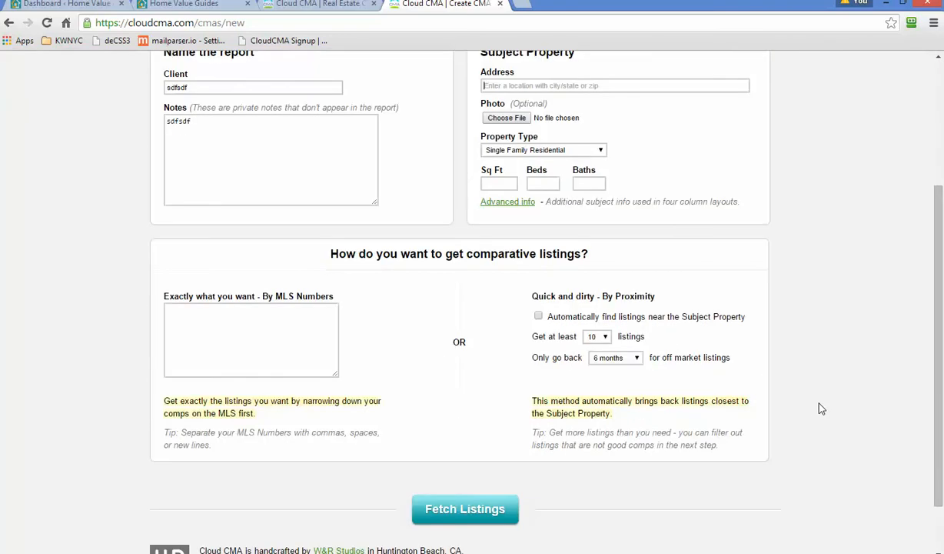
pyautogui.scroll(2, 816, 407)
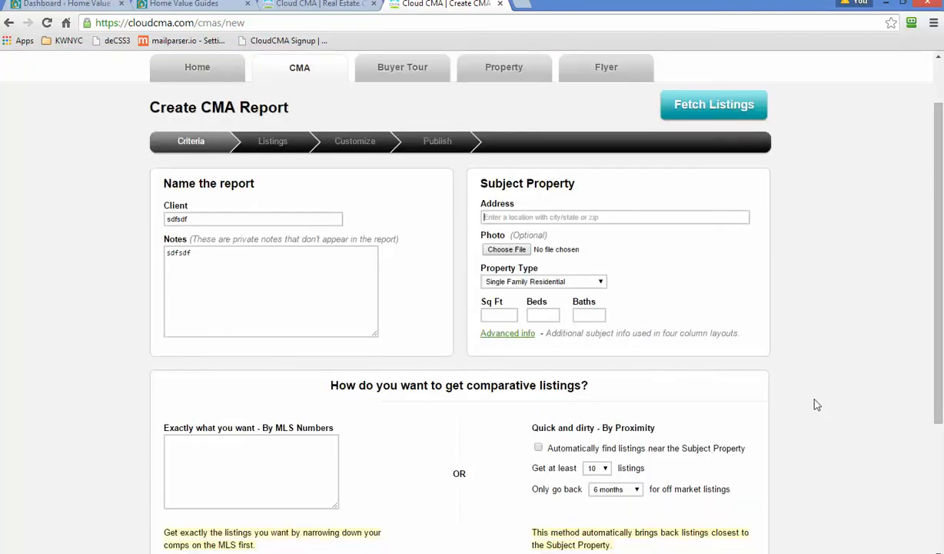
pyautogui.scroll(-1, 816, 402)
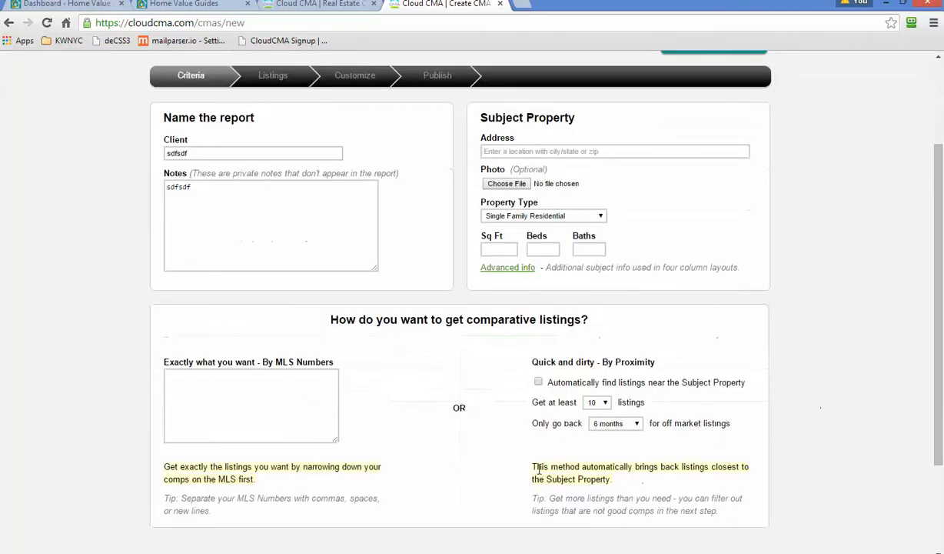
pyautogui.click(297, 372)
pyautogui.scroll(-1, 696, 486)
pyautogui.scroll(-1, 700, 487)
pyautogui.scroll(4, 719, 486)
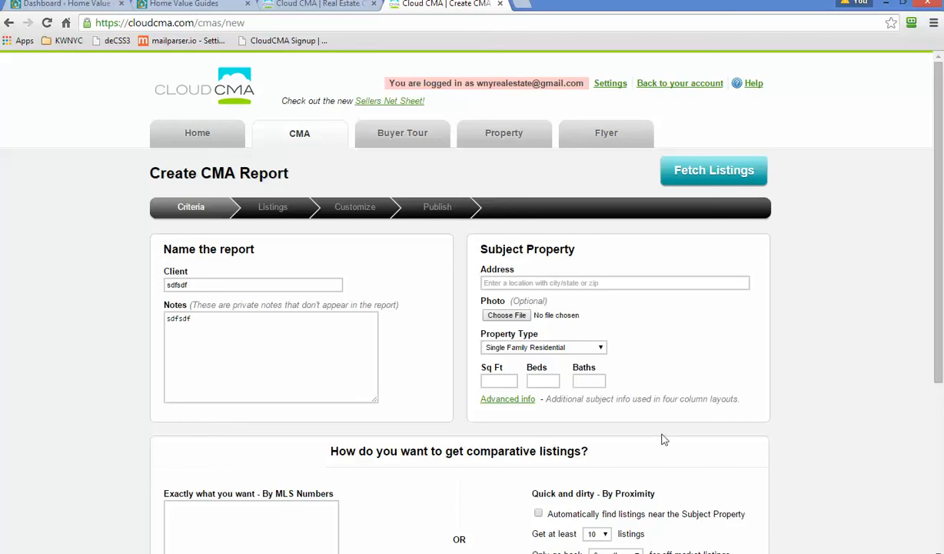
# Return to the CMA report list, edit the existing report and go to its Customize stage.
pyautogui.click(299, 136)
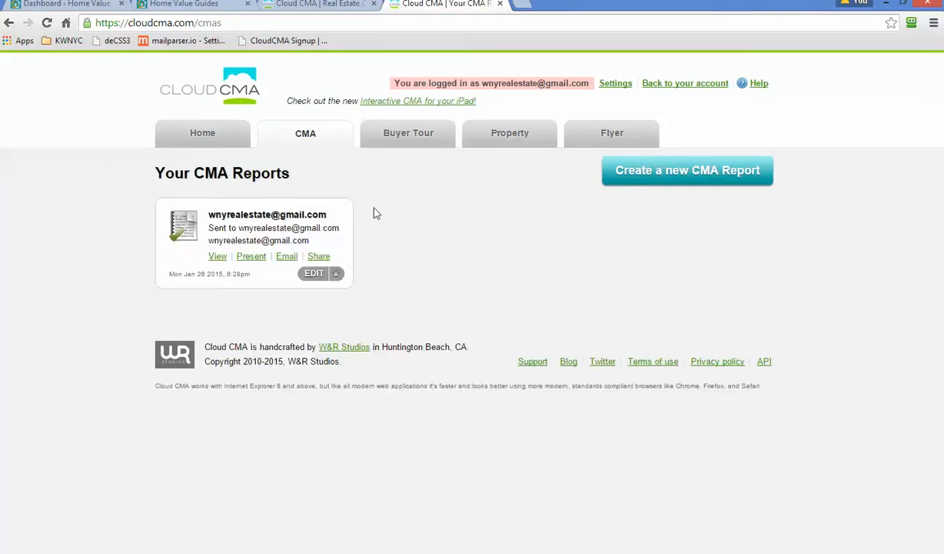
pyautogui.moveTo(263, 212); pyautogui.dragTo(265, 210)
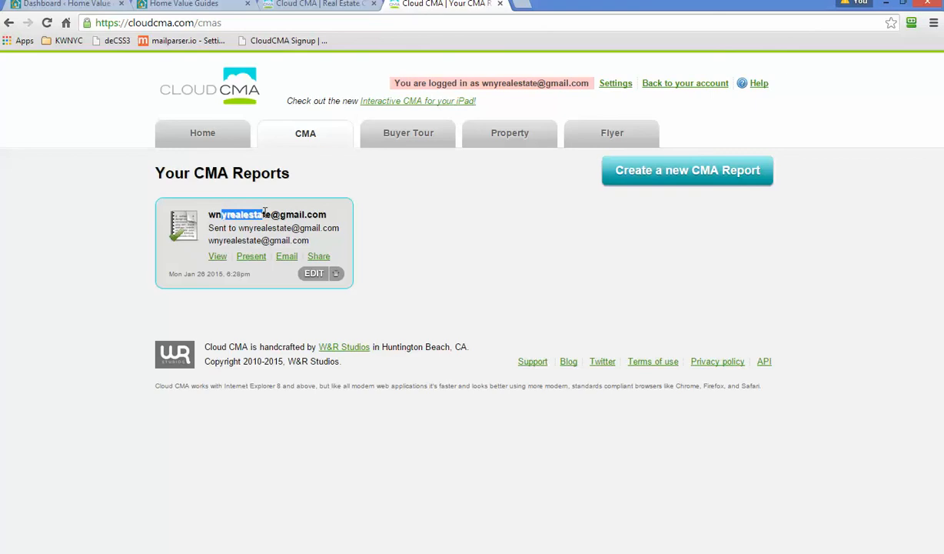
pyautogui.click(265, 211)
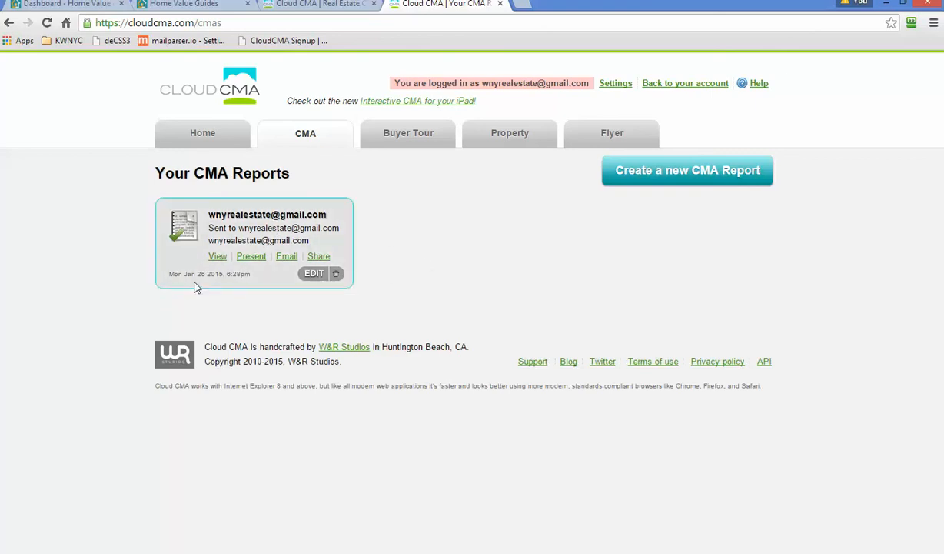
pyautogui.click(313, 273)
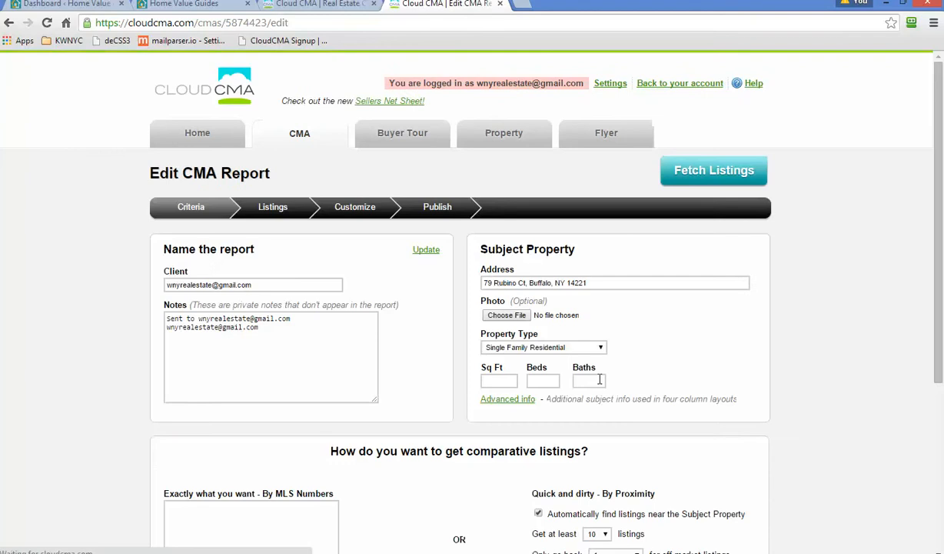
pyautogui.click(354, 208)
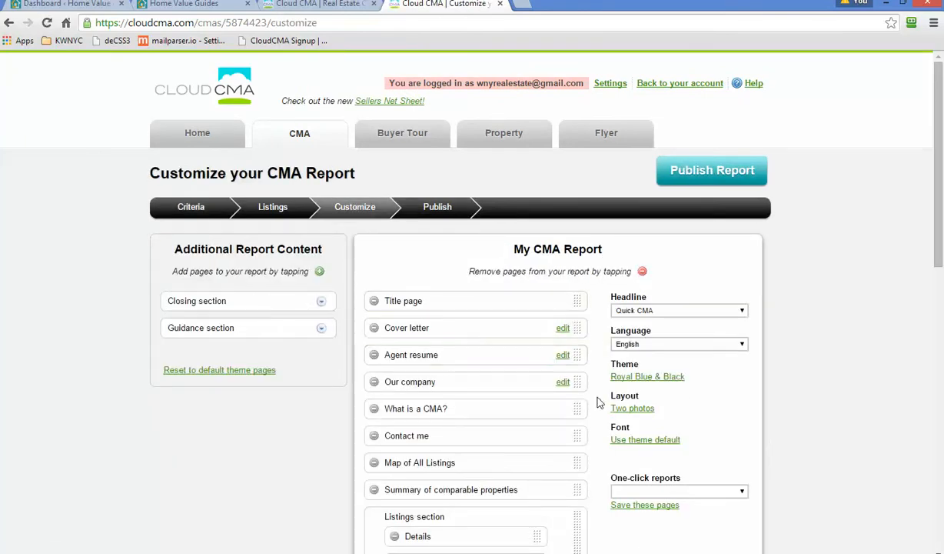
# Look through the CMA report's pages and remove the Agent resume page from the report.
pyautogui.scroll(-5, 597, 392)
pyautogui.scroll(-3, 605, 400)
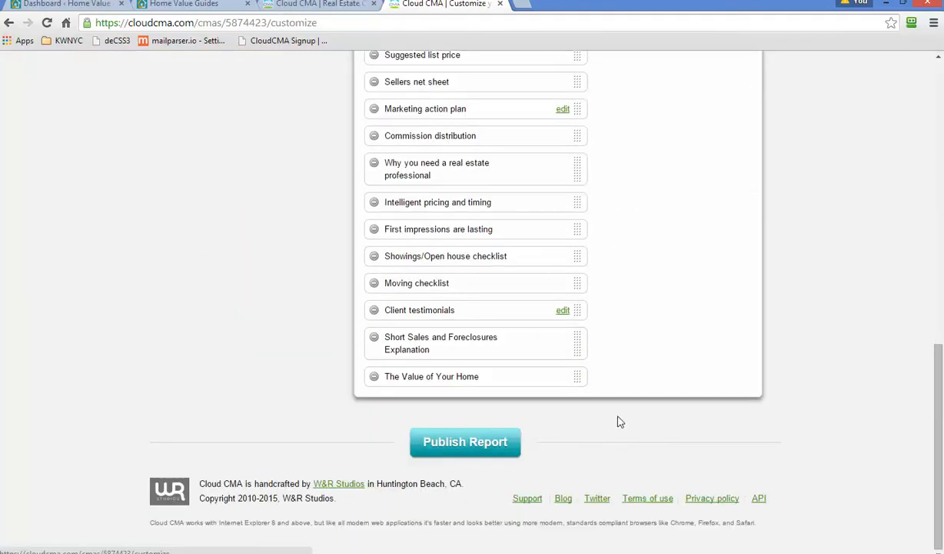
pyautogui.scroll(4, 662, 413)
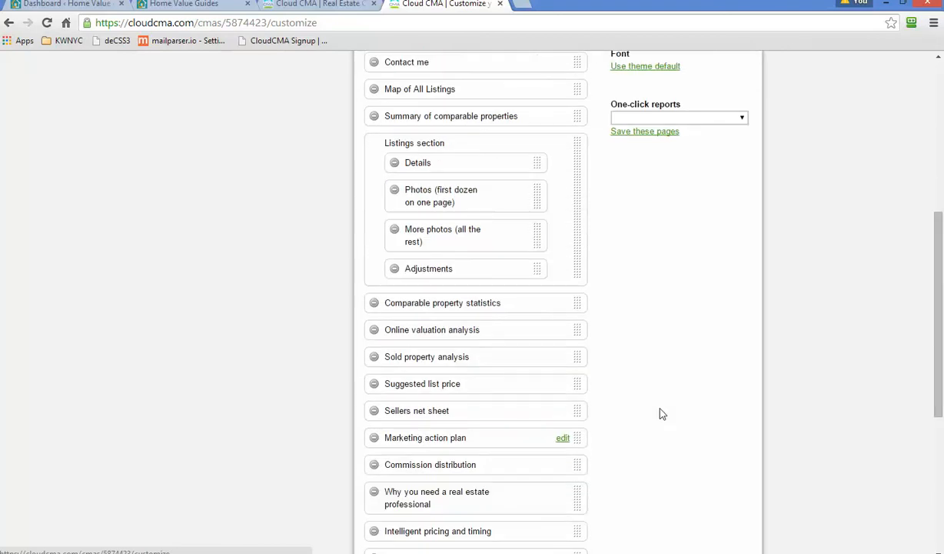
pyautogui.scroll(3, 665, 411)
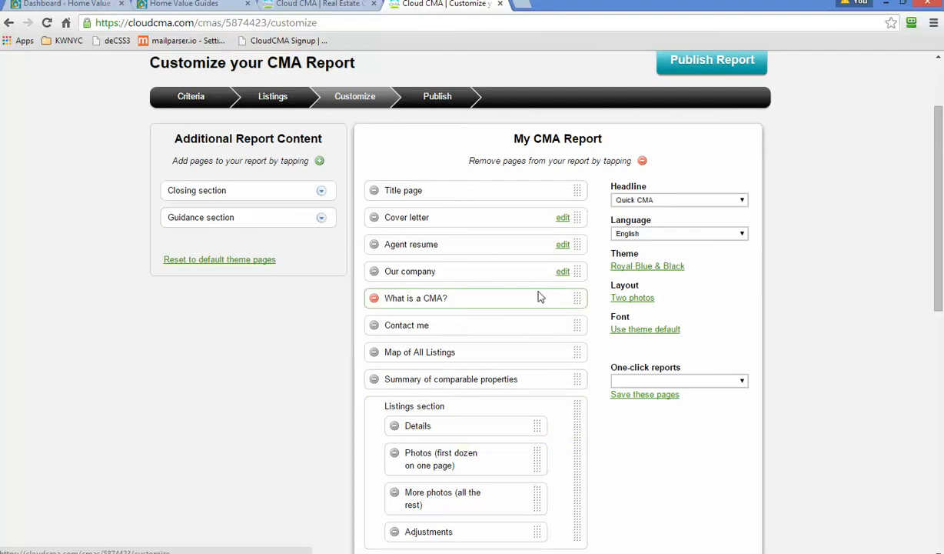
pyautogui.click(373, 243)
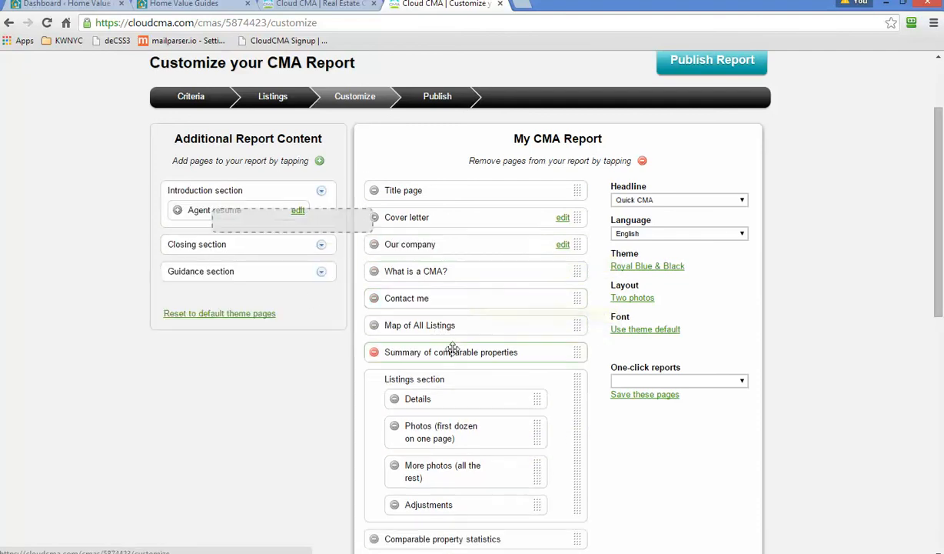
# Expand the Closing and Guidance sections of the additional report content and view the pages available in them.
pyautogui.scroll(1, 453, 347)
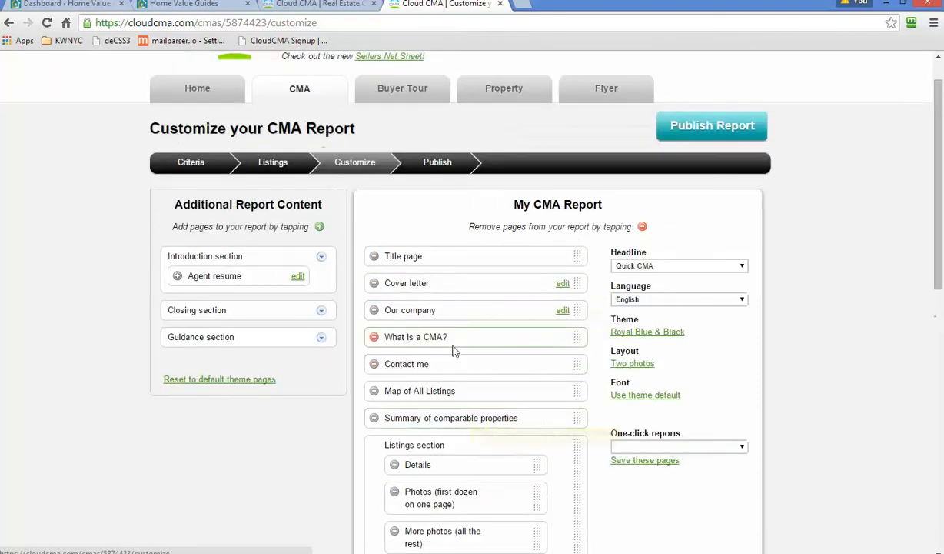
pyautogui.click(321, 309)
pyautogui.click(322, 365)
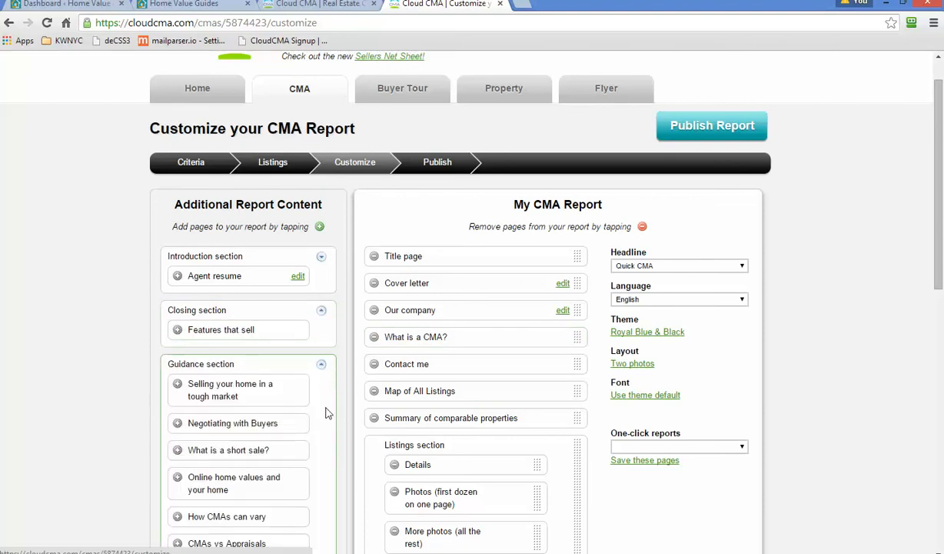
pyautogui.scroll(-3, 270, 385)
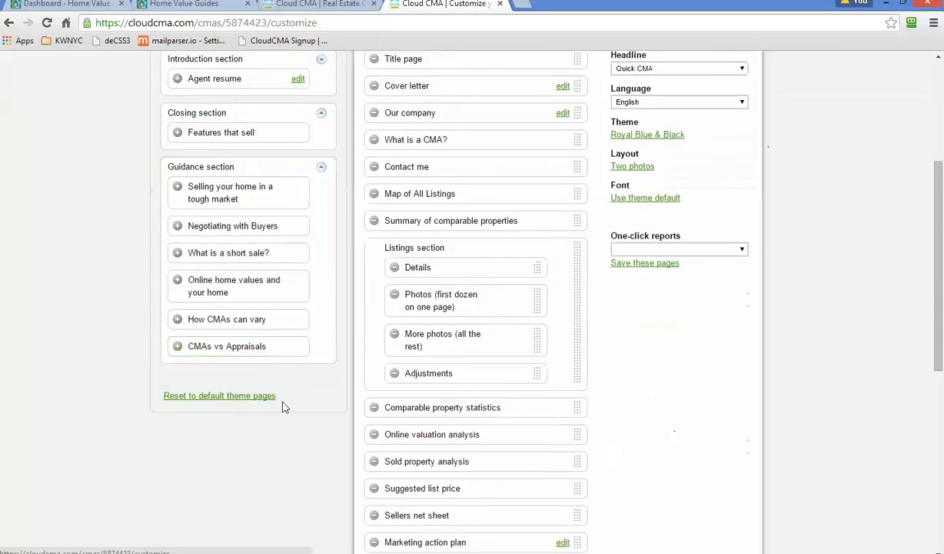
# Add the CMAs vs Appraisals page, and reorder The Value of Your Home above Showings/Open house checklist and First impressions are lasting below Moving checklist.
pyautogui.click(177, 346)
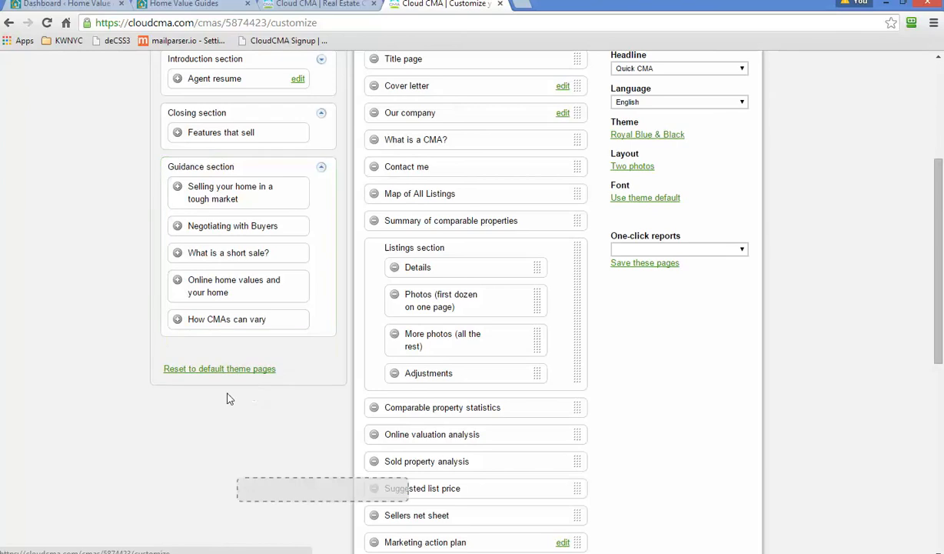
pyautogui.scroll(-6, 645, 446)
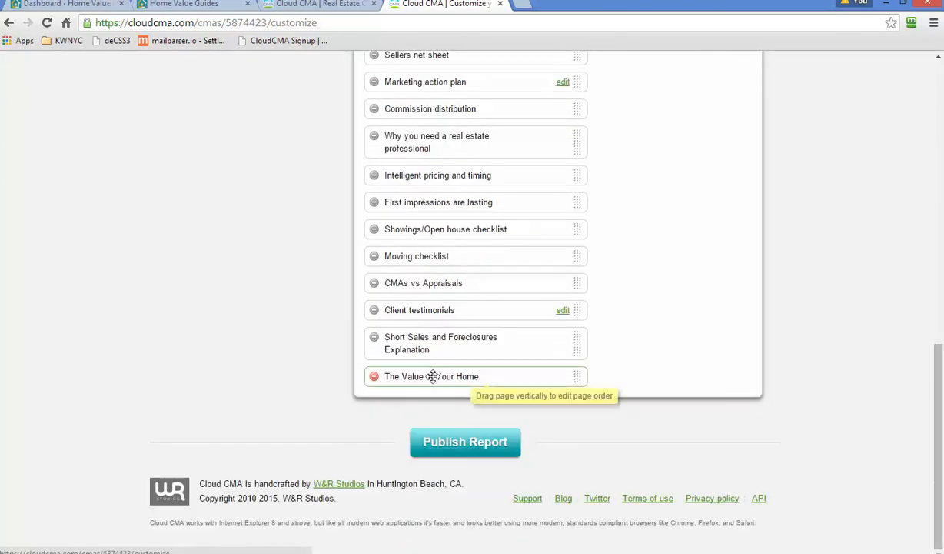
pyautogui.moveTo(432, 374); pyautogui.dragTo(434, 286)
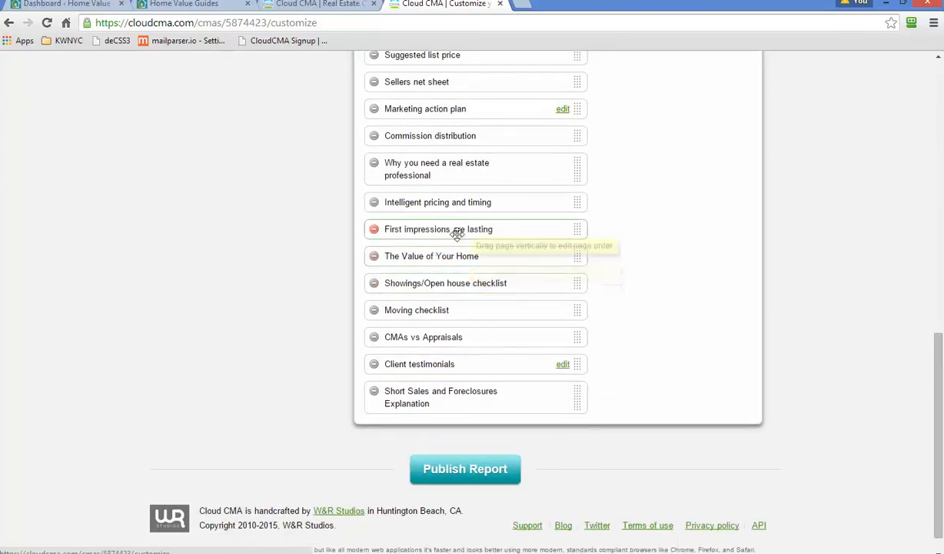
pyautogui.moveTo(458, 228); pyautogui.dragTo(476, 338)
# Remove both photo pages and the Adjustments page from the report's Listings section, leaving only Details.
pyautogui.scroll(8, 662, 356)
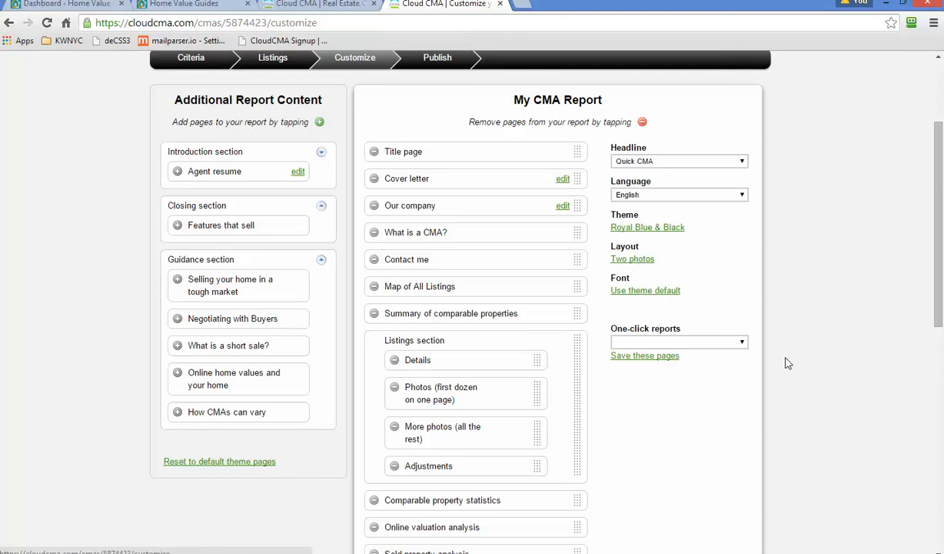
pyautogui.click(395, 389)
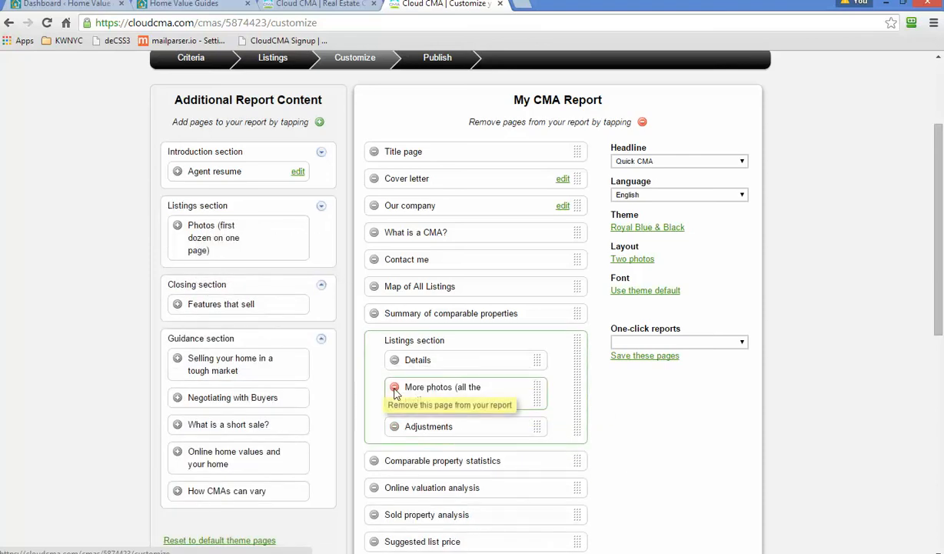
pyautogui.click(395, 389)
pyautogui.click(395, 389)
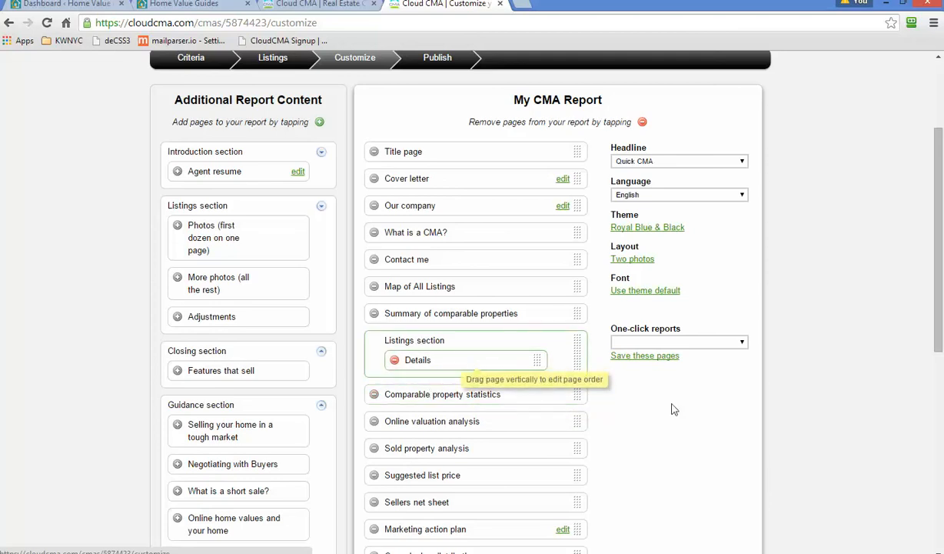
# Open the Marketing action plan page for editing, look through its contents, and return to the report's Customize stage.
pyautogui.scroll(-1, 675, 418)
pyautogui.scroll(-1, 675, 418)
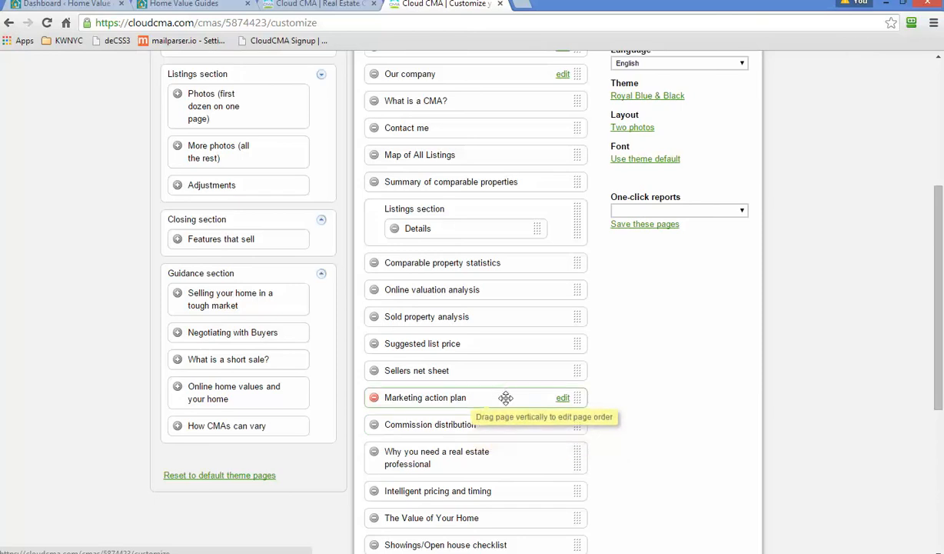
pyautogui.click(562, 398)
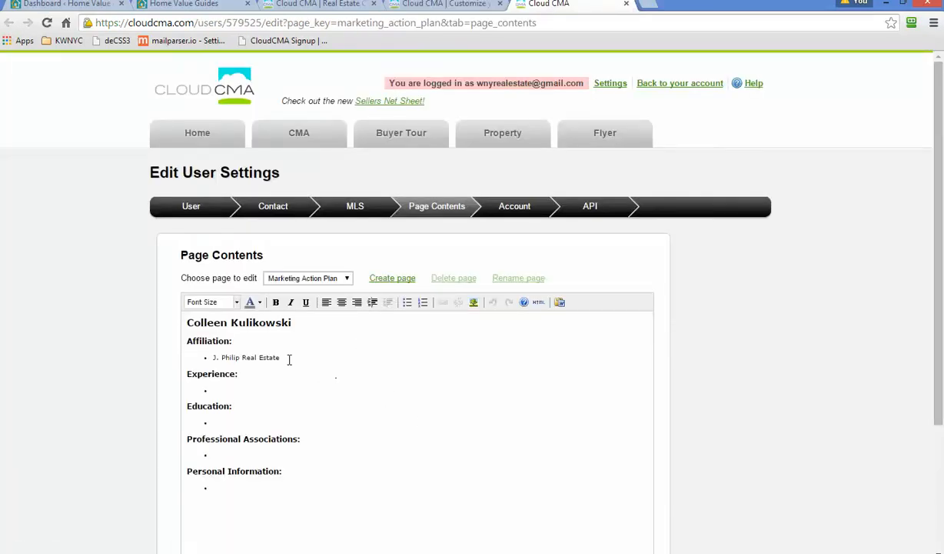
pyautogui.scroll(-3, 462, 438)
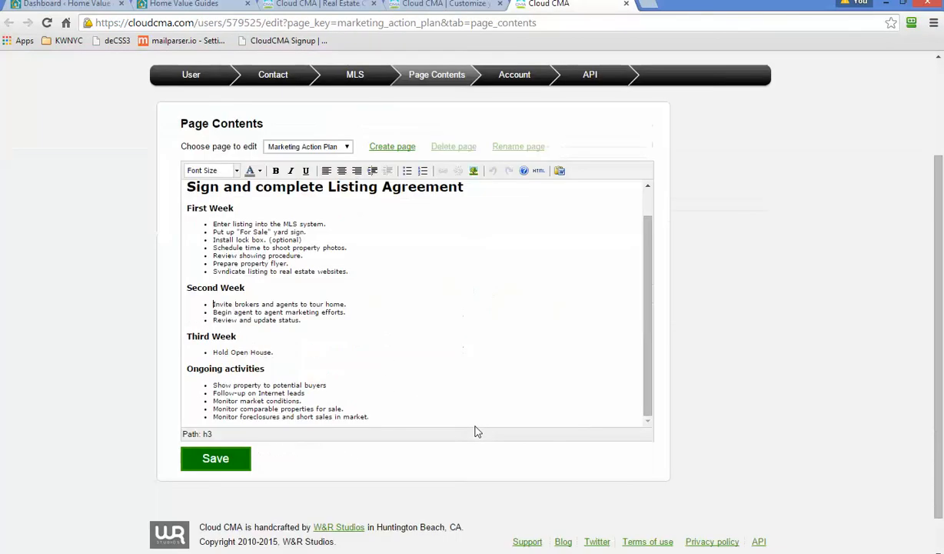
pyautogui.scroll(2, 474, 435)
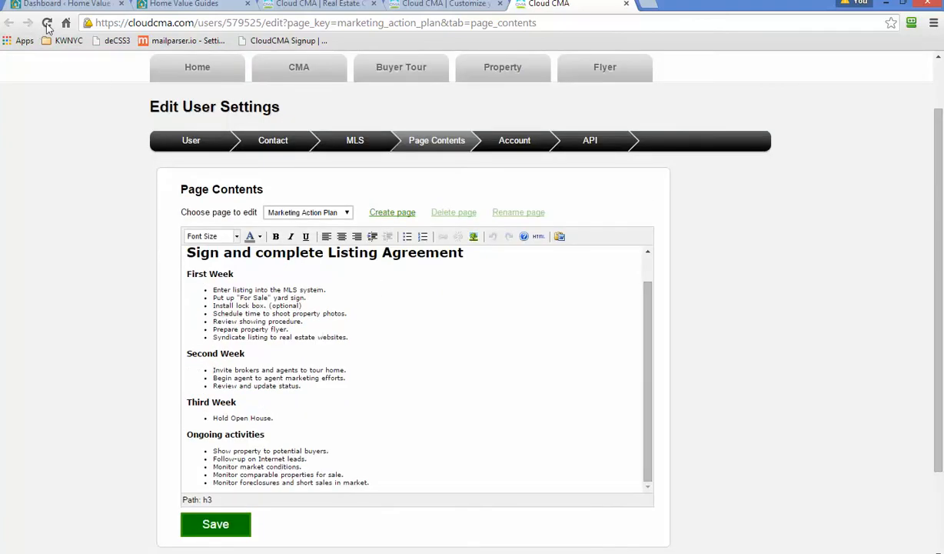
pyautogui.click(442, 5)
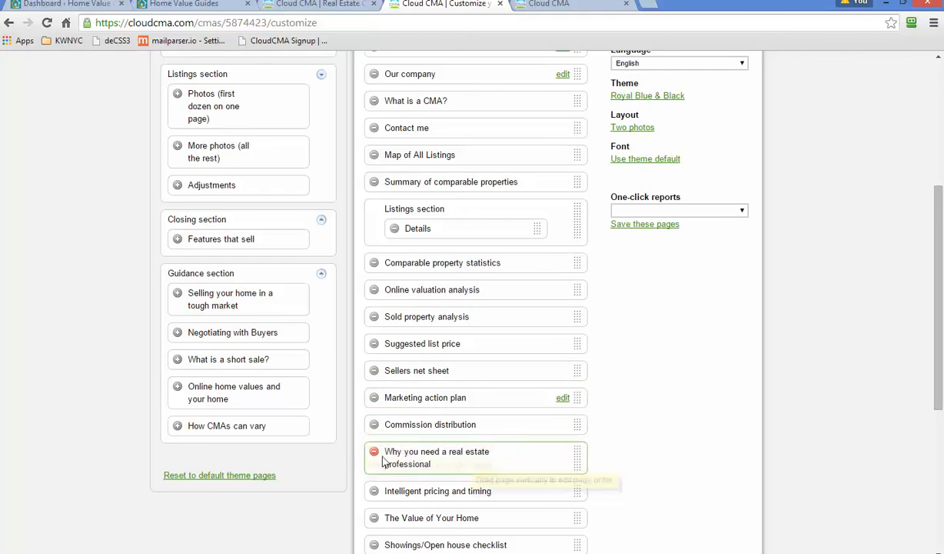
# Open the report's theme chooser and preview the BHH California Properties theme.
pyautogui.scroll(-2, 486, 508)
pyautogui.scroll(4, 711, 481)
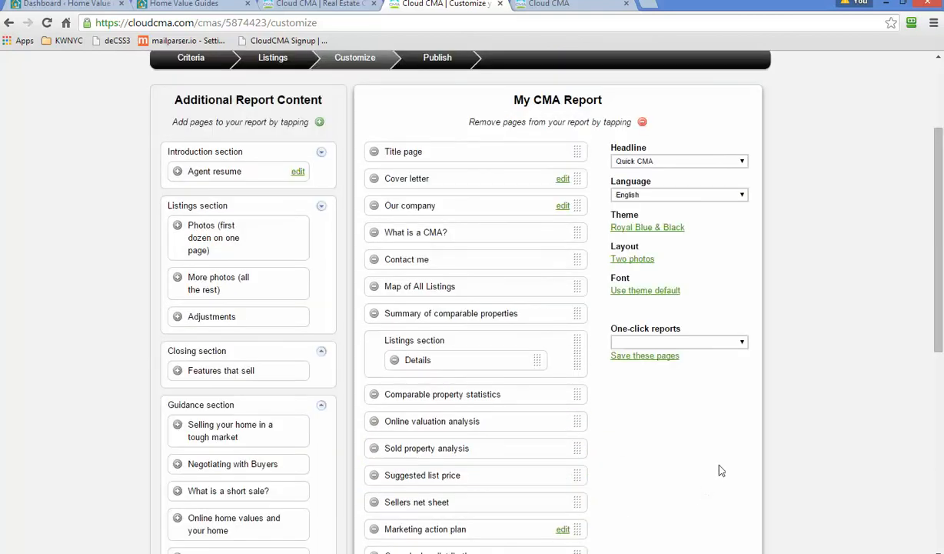
pyautogui.click(662, 230)
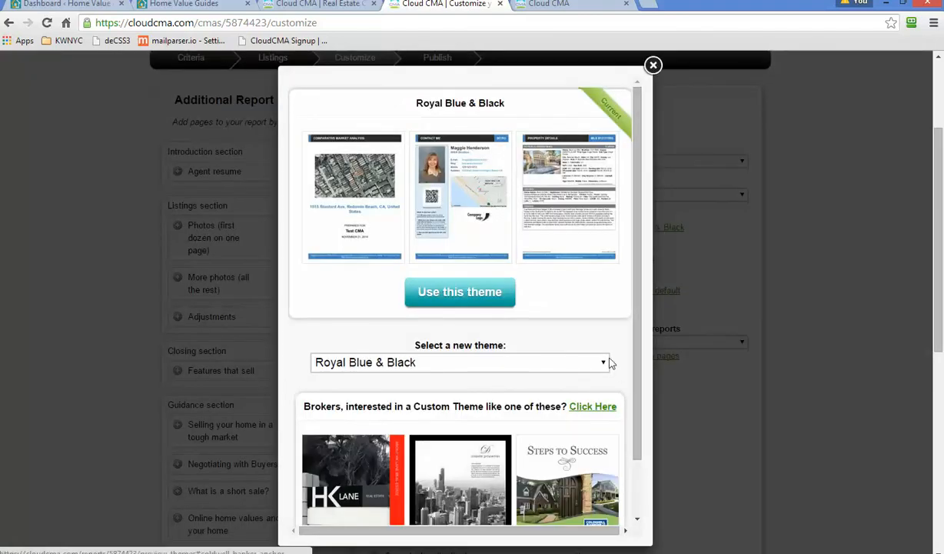
pyautogui.scroll(-1, 607, 315)
pyautogui.click(605, 305)
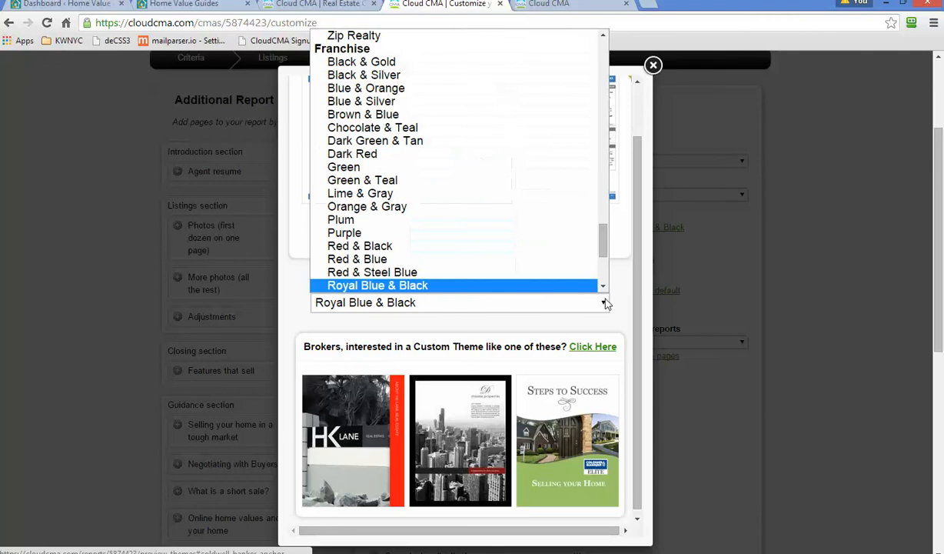
pyautogui.scroll(20, 592, 283)
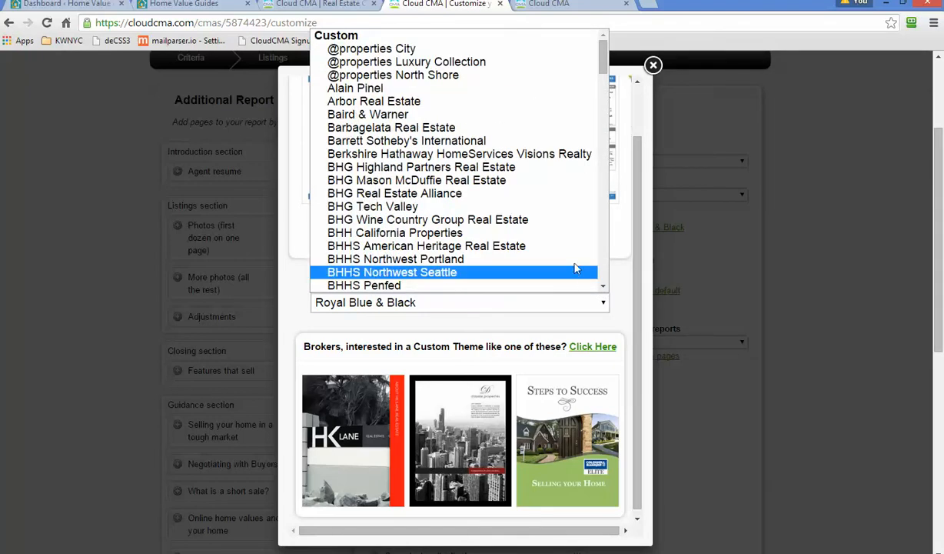
pyautogui.press('Escape')
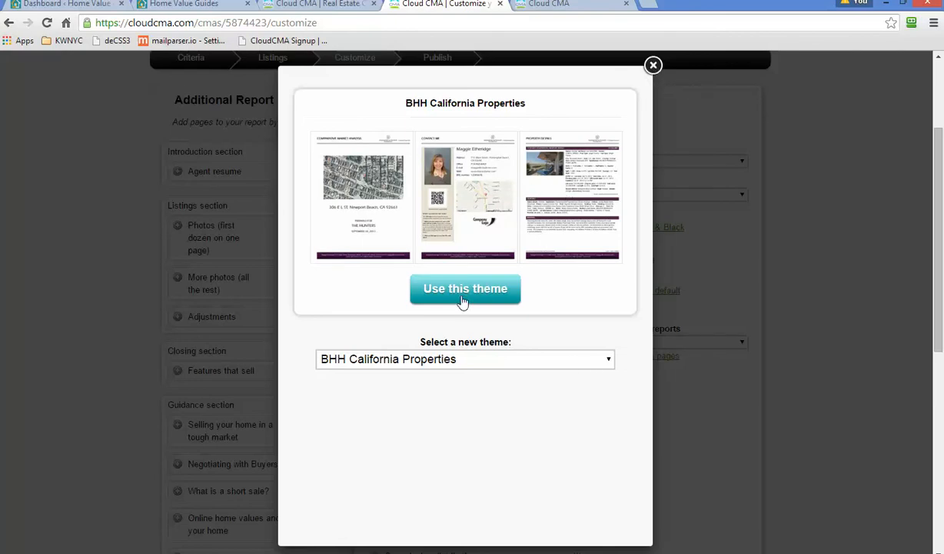
# Look through the rest of the theme list down to the Heritage themes and close the chooser without applying one.
pyautogui.click(577, 368)
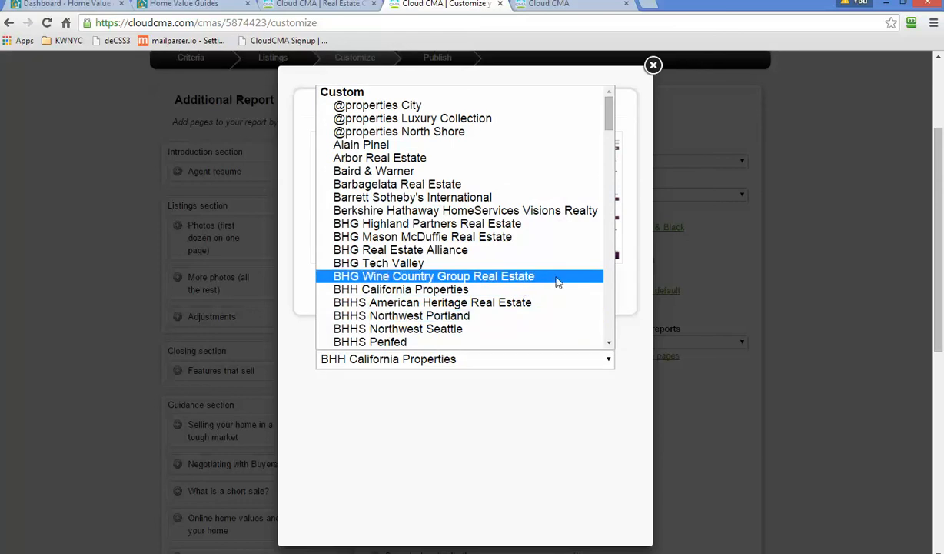
pyautogui.scroll(-6, 556, 285)
pyautogui.scroll(-6, 557, 286)
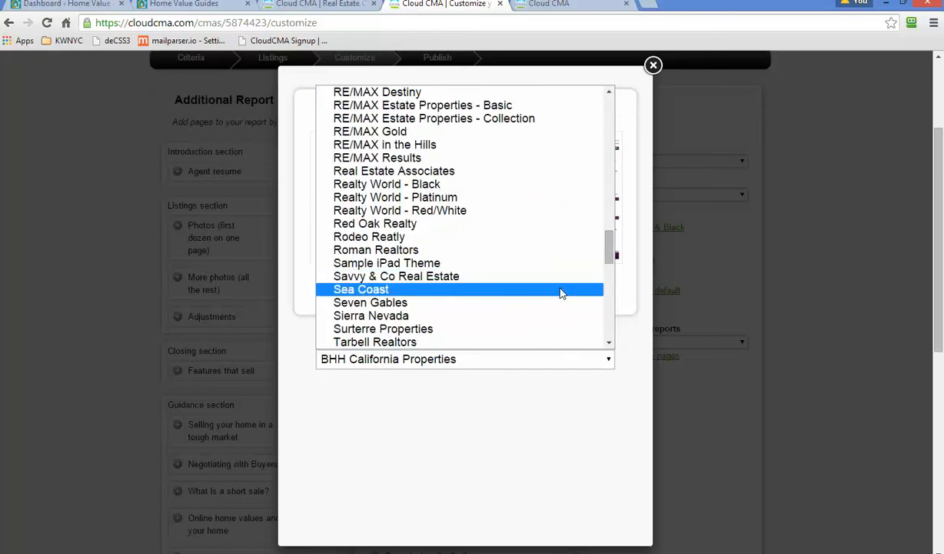
pyautogui.scroll(-6, 569, 293)
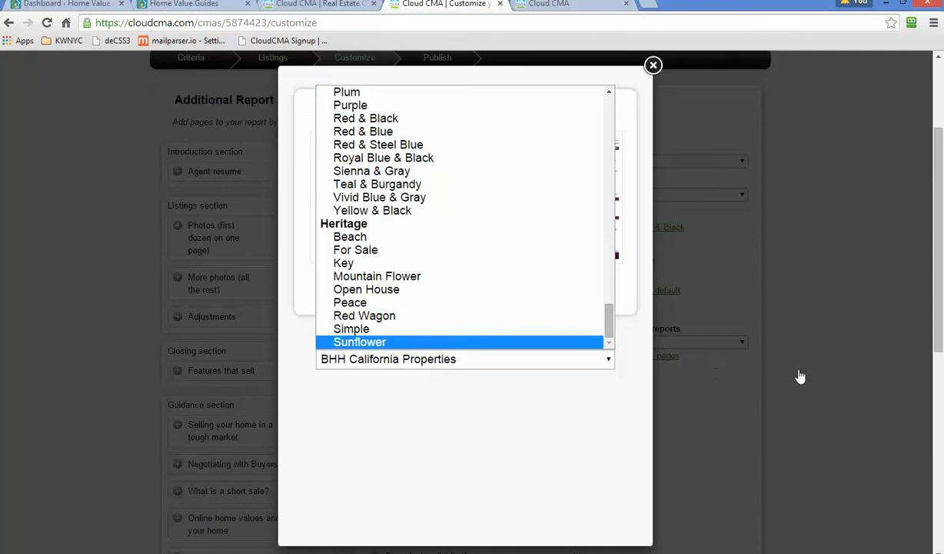
pyautogui.click(652, 65)
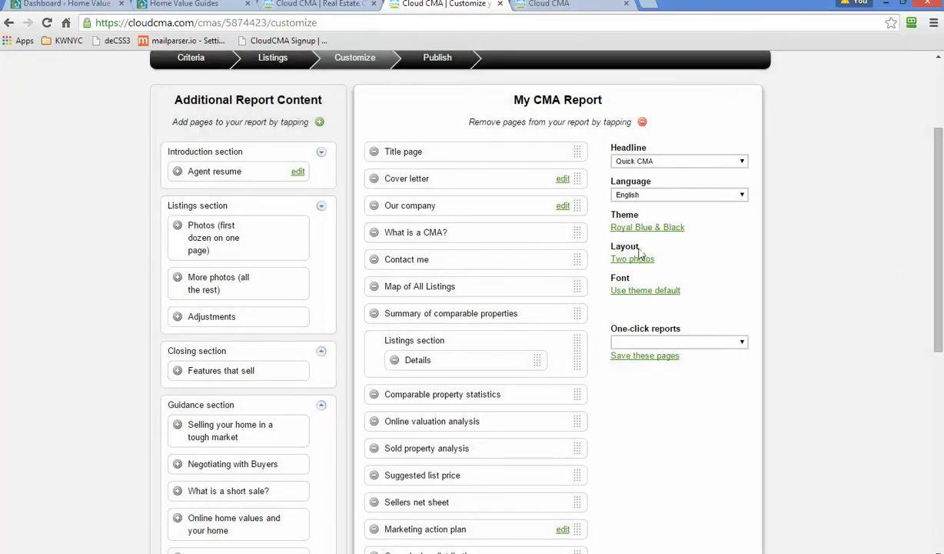
# Set the report layout to Four properties per page and review the other available report layouts.
pyautogui.click(639, 259)
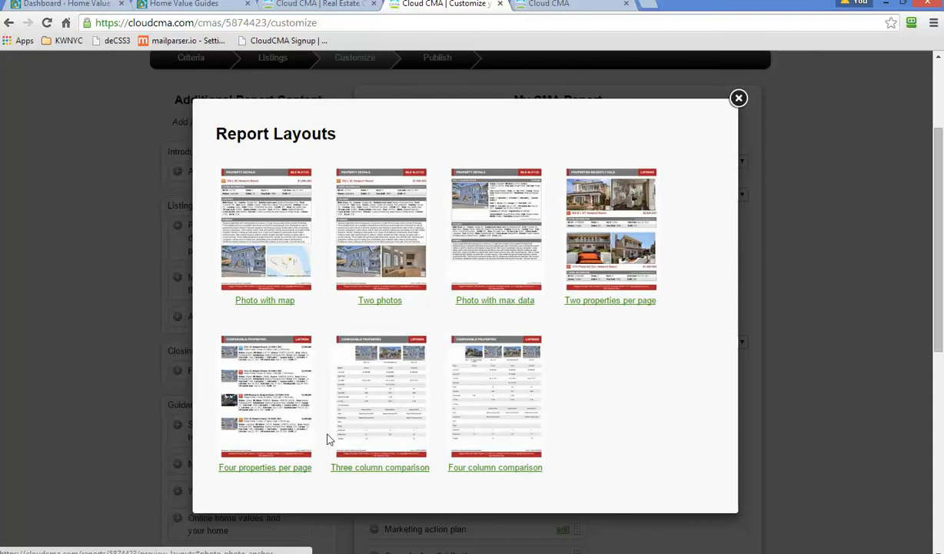
pyautogui.click(269, 393)
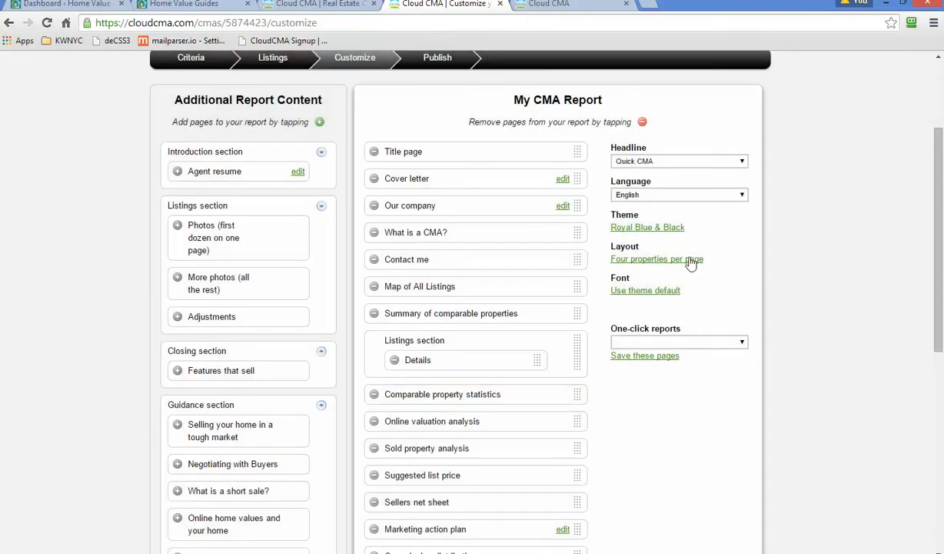
pyautogui.click(690, 260)
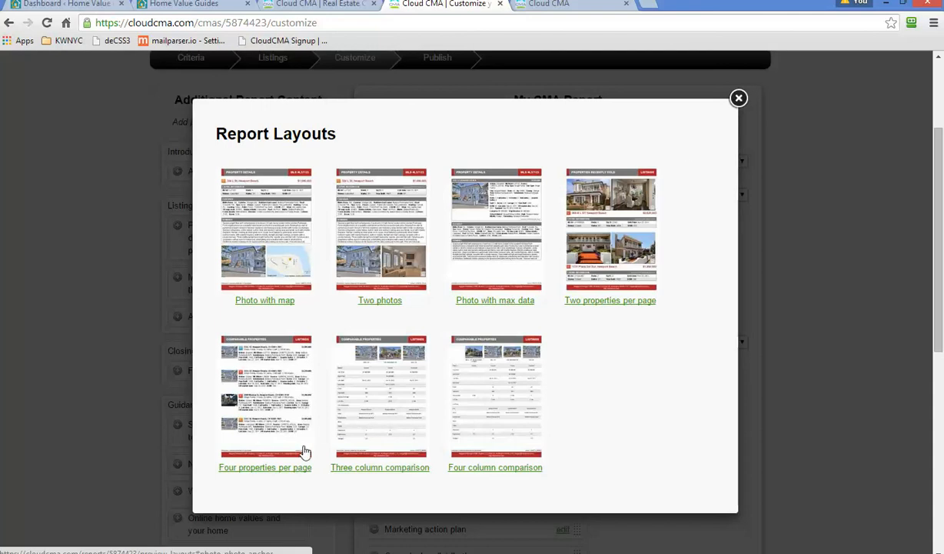
pyautogui.click(738, 99)
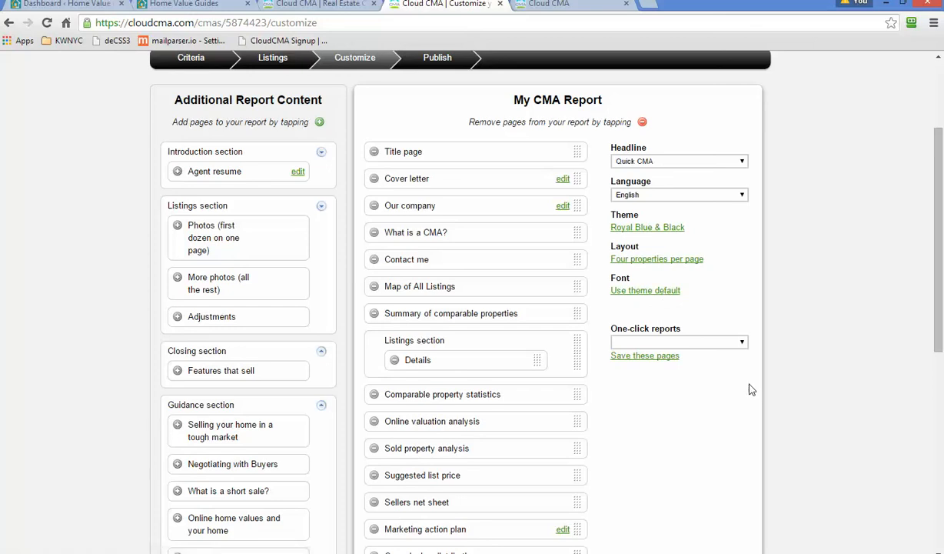
# Return to the CMA report list without publishing, open the existing report's view in a new tab, and close the page contents settings tab.
pyautogui.scroll(-6, 751, 395)
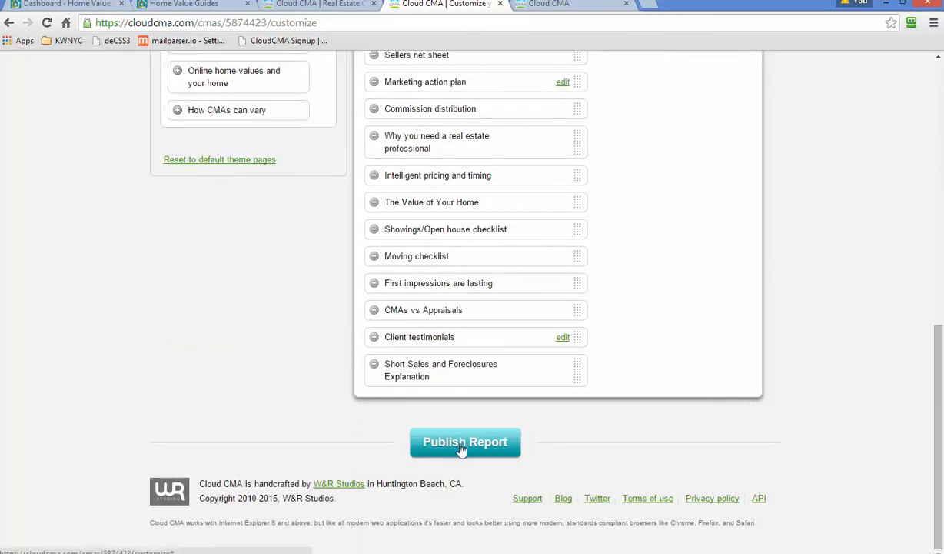
pyautogui.scroll(8, 764, 359)
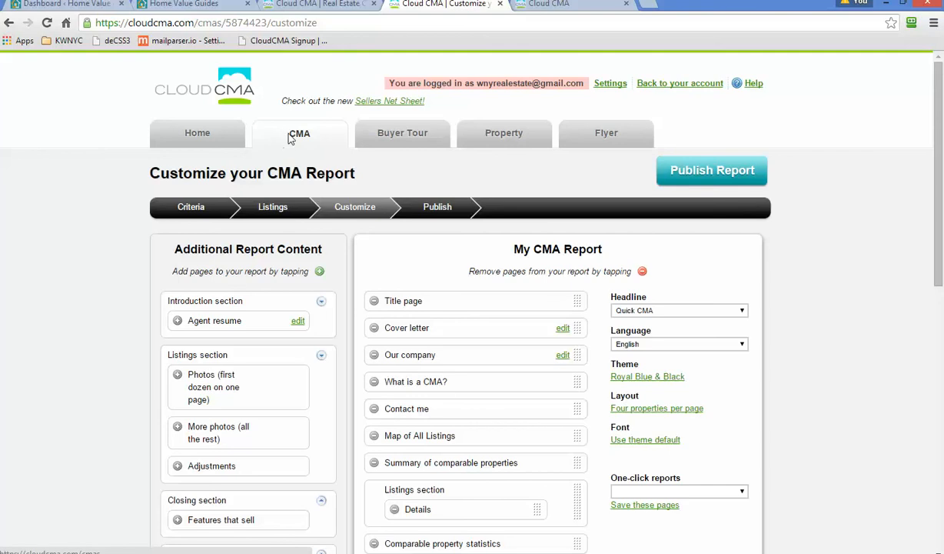
pyautogui.click(280, 135)
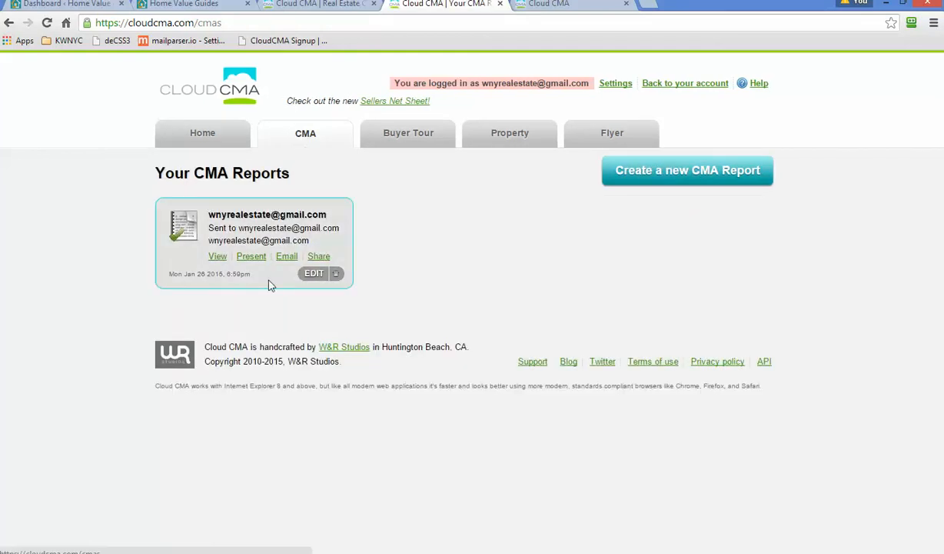
pyautogui.rightClick(216, 259)
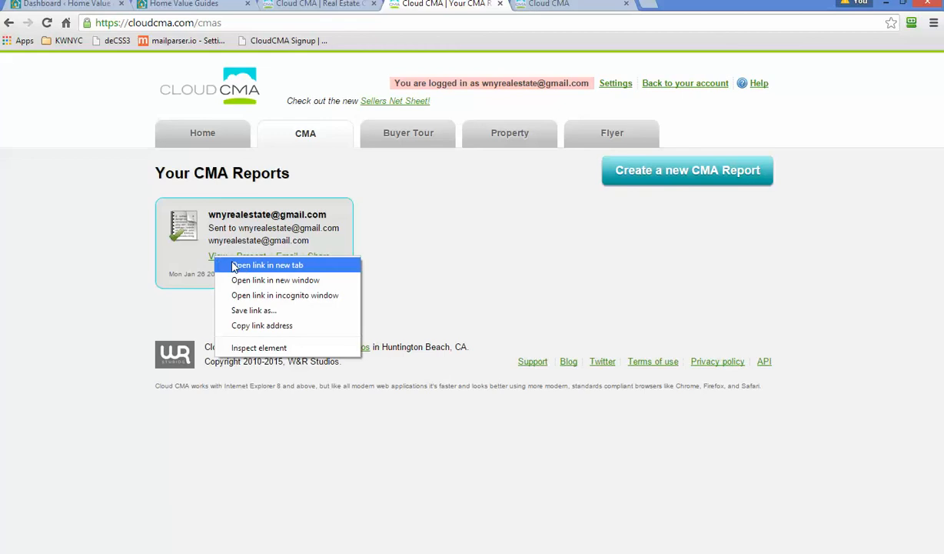
pyautogui.click(267, 265)
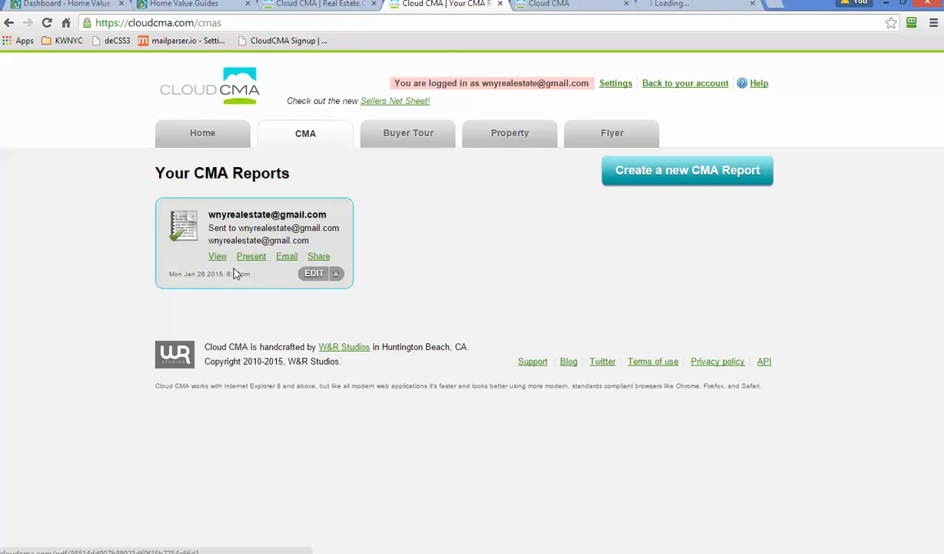
pyautogui.click(627, 5)
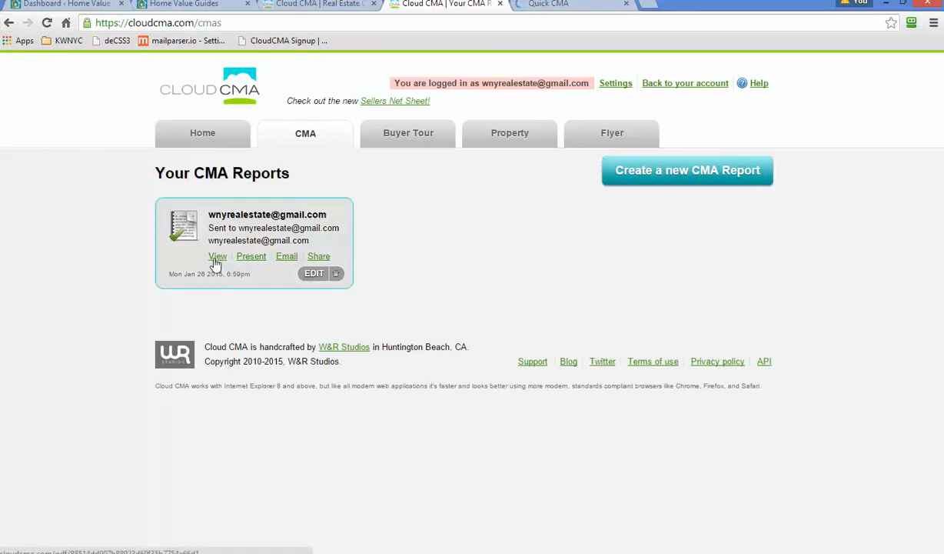
pyautogui.click(551, 4)
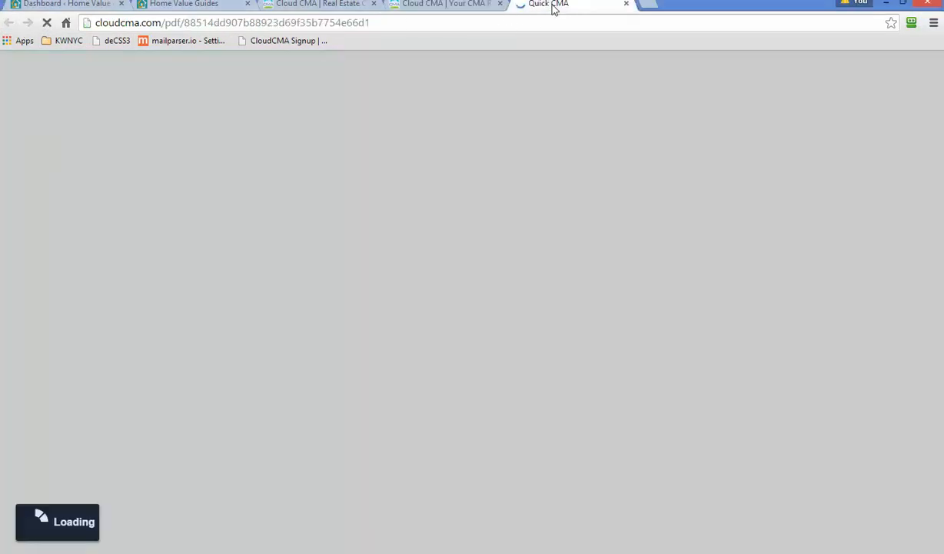
# Reopen the existing report at its Customize stage, and switch to the tab with the Quick CMA report PDF.
pyautogui.click(442, 6)
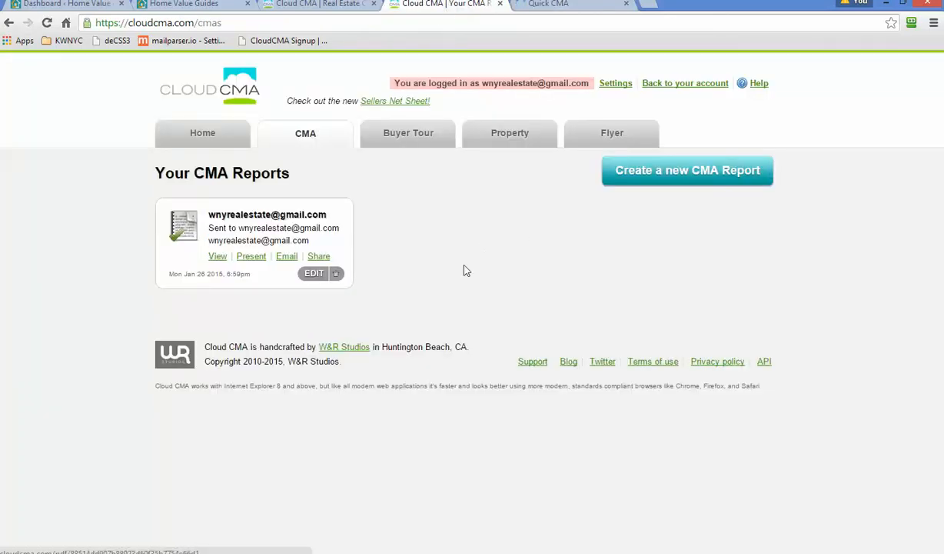
pyautogui.click(313, 274)
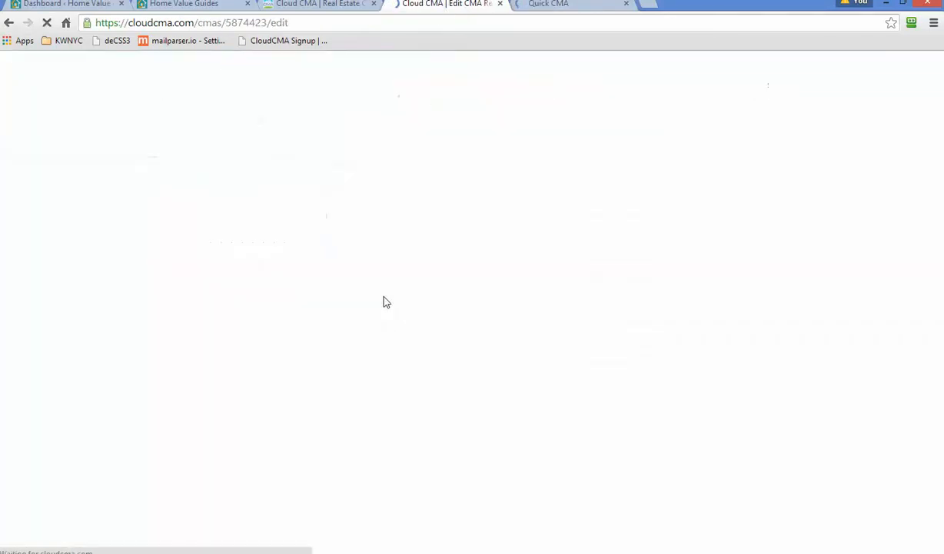
pyautogui.click(354, 208)
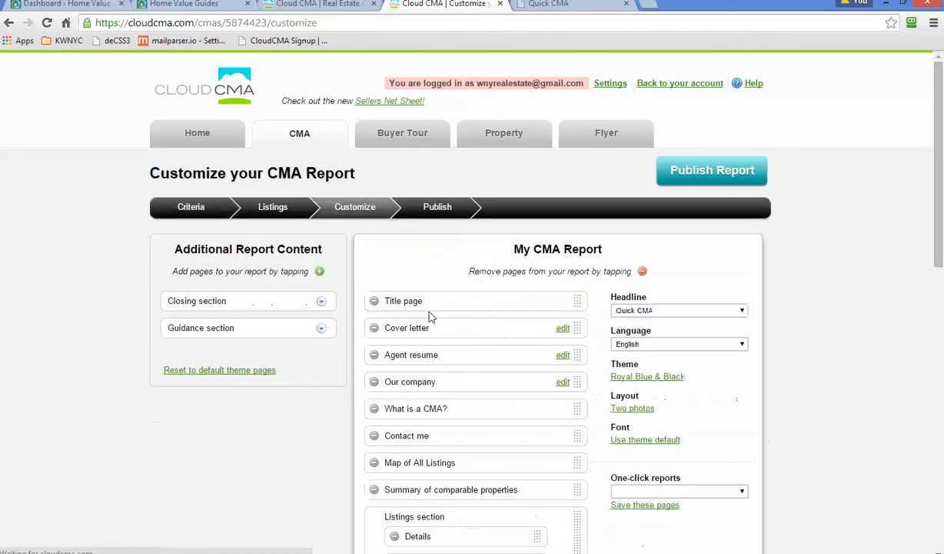
pyautogui.scroll(-3, 440, 317)
pyautogui.hotkey('ctrl', 'Tab')
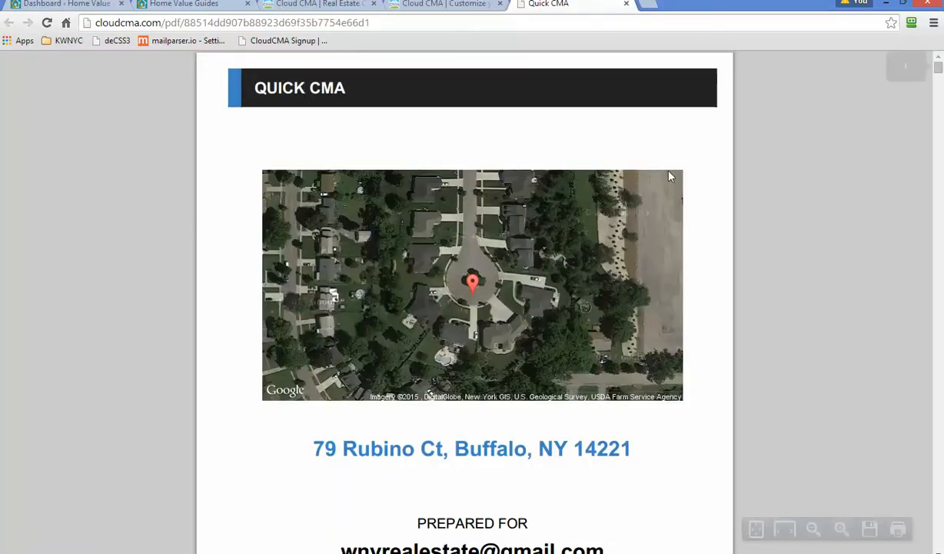
# Look through the Quick CMA PDF from the title page down to the Intelligent Pricing and Timing page.
pyautogui.click(938, 158)
pyautogui.click(938, 150)
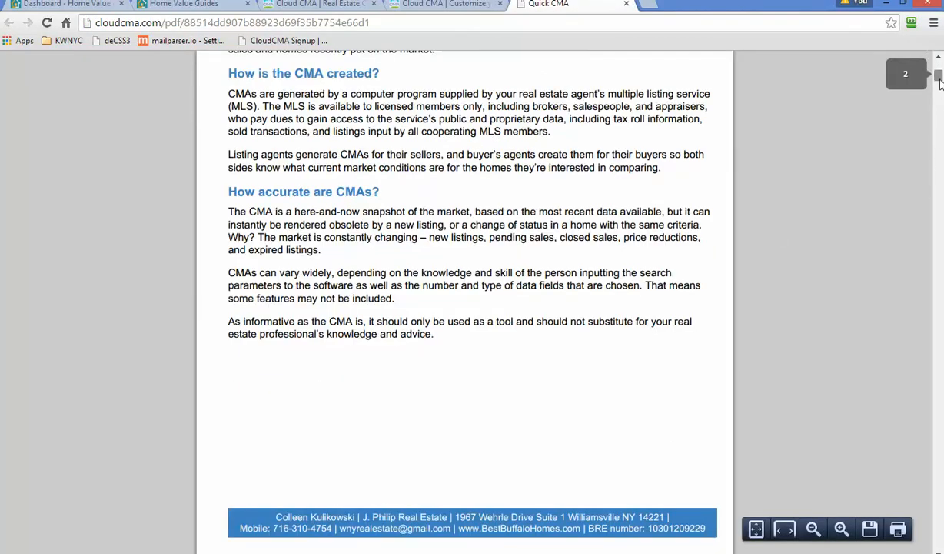
pyautogui.moveTo(940, 83); pyautogui.dragTo(934, 419)
pyautogui.scroll(-15, 354, 219)
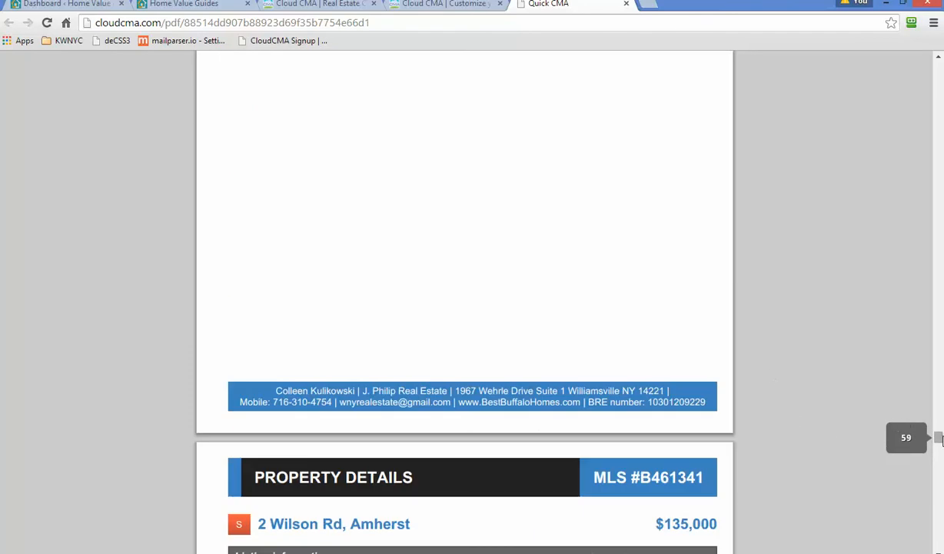
pyautogui.moveTo(939, 440); pyautogui.dragTo(939, 503)
pyautogui.scroll(-5, 377, 246)
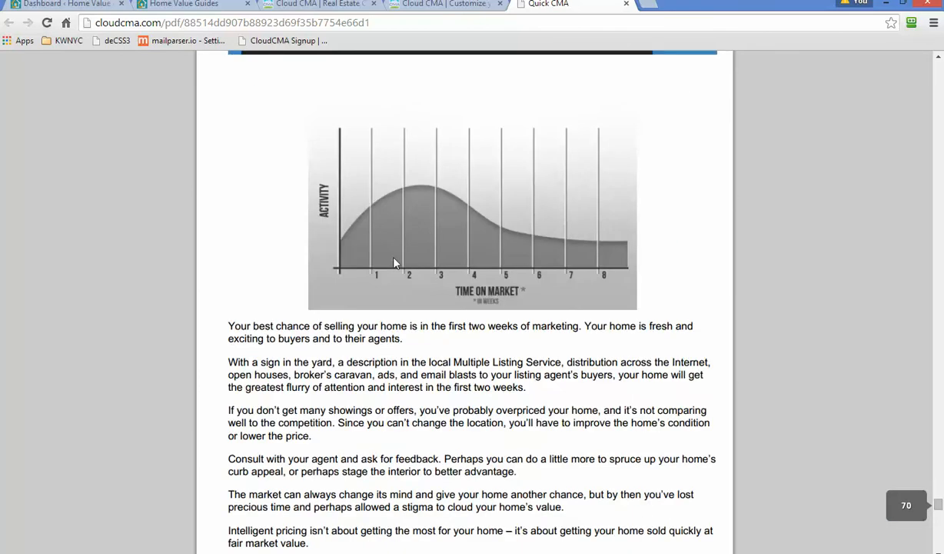
pyautogui.scroll(1, 377, 250)
# Compare the report's customizable page list with the PDF's Intelligent Pricing and Timing and Curb Appeal pages.
pyautogui.click(429, 5)
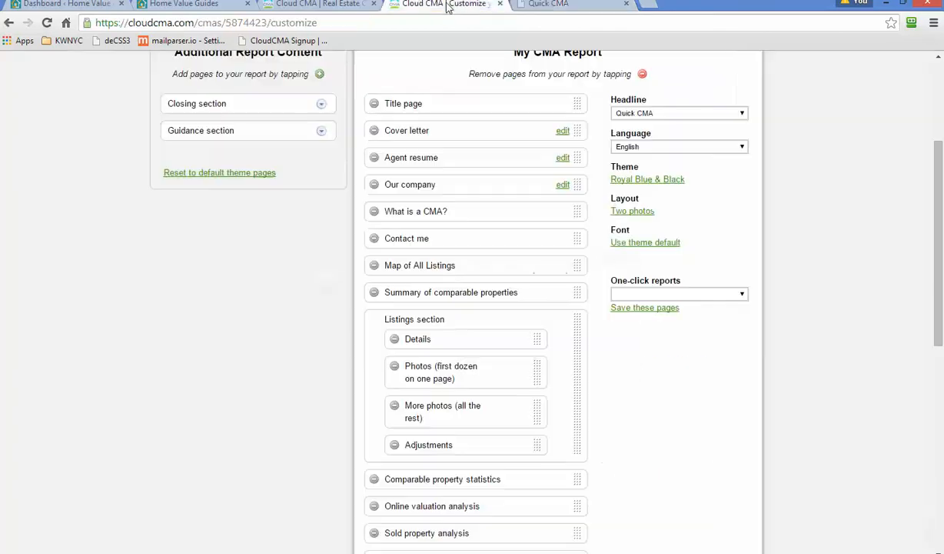
pyautogui.scroll(-3, 622, 449)
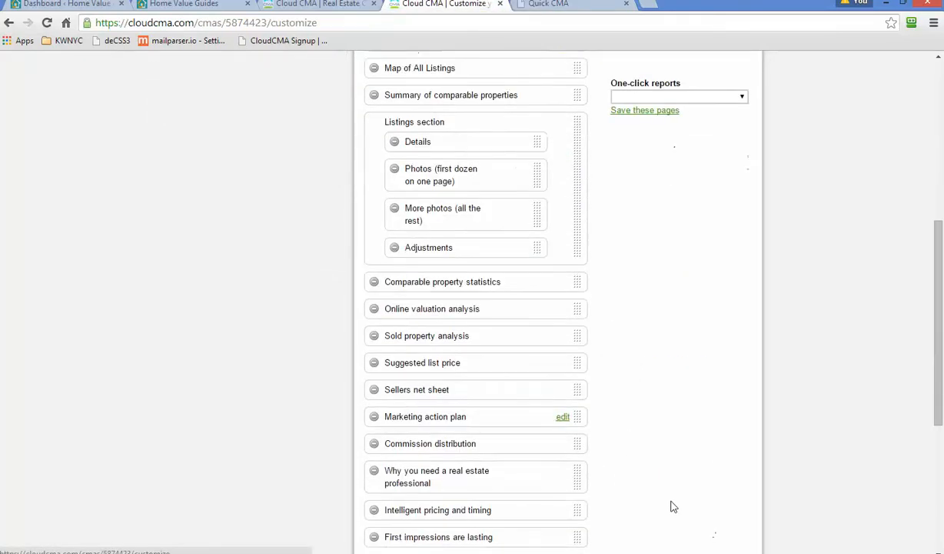
pyautogui.scroll(-1, 734, 531)
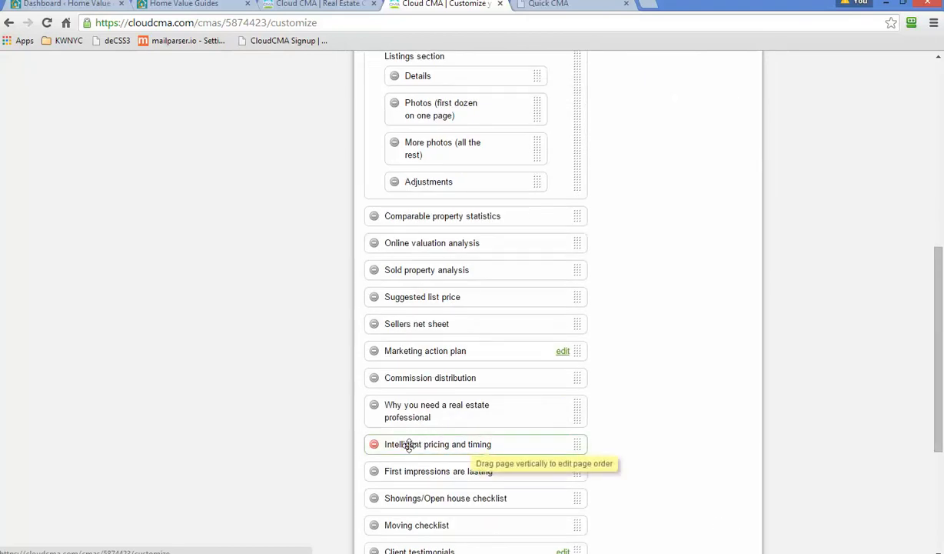
pyautogui.scroll(-3, 654, 492)
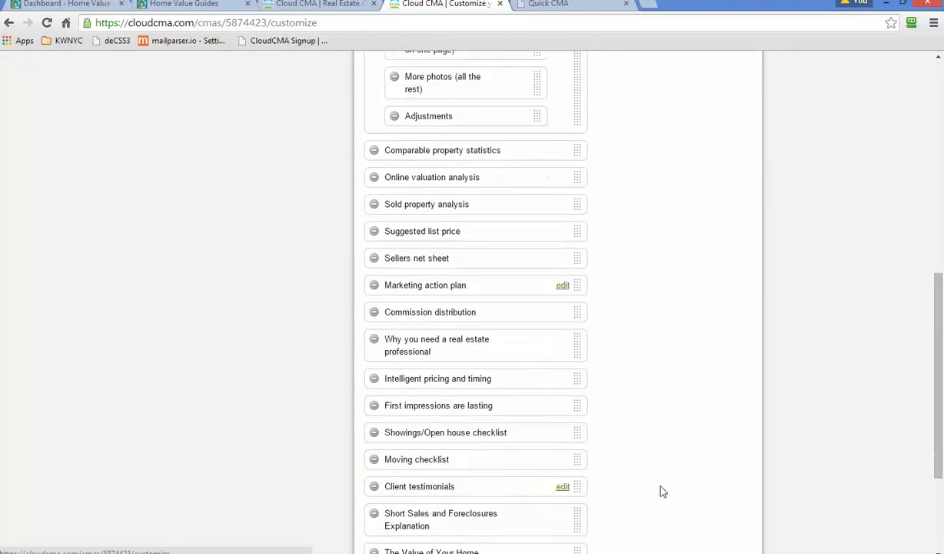
pyautogui.click(550, 5)
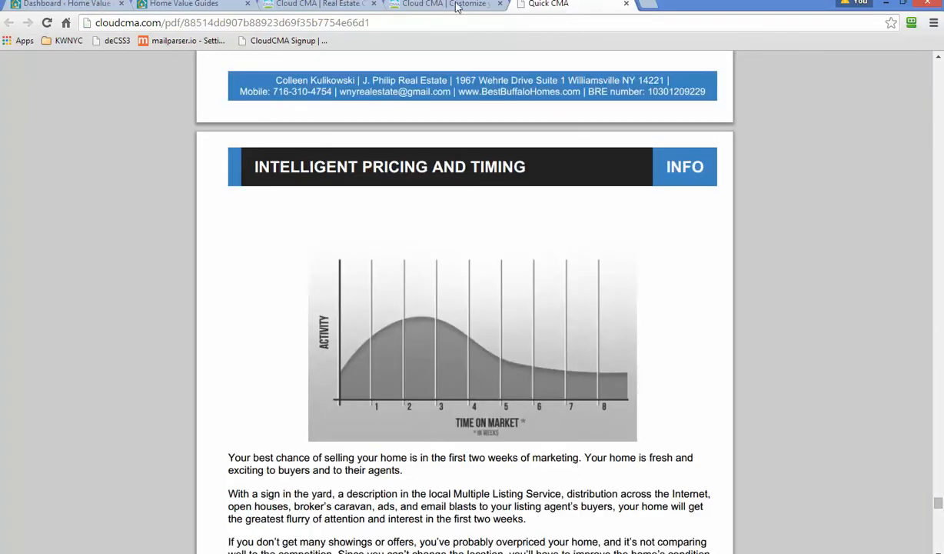
pyautogui.click(440, 9)
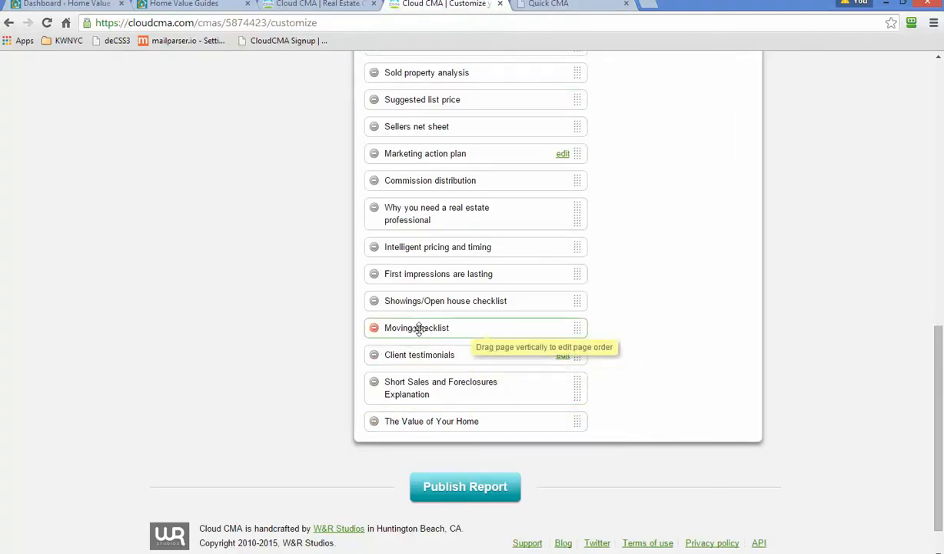
pyautogui.click(580, 7)
pyautogui.scroll(-10, 646, 361)
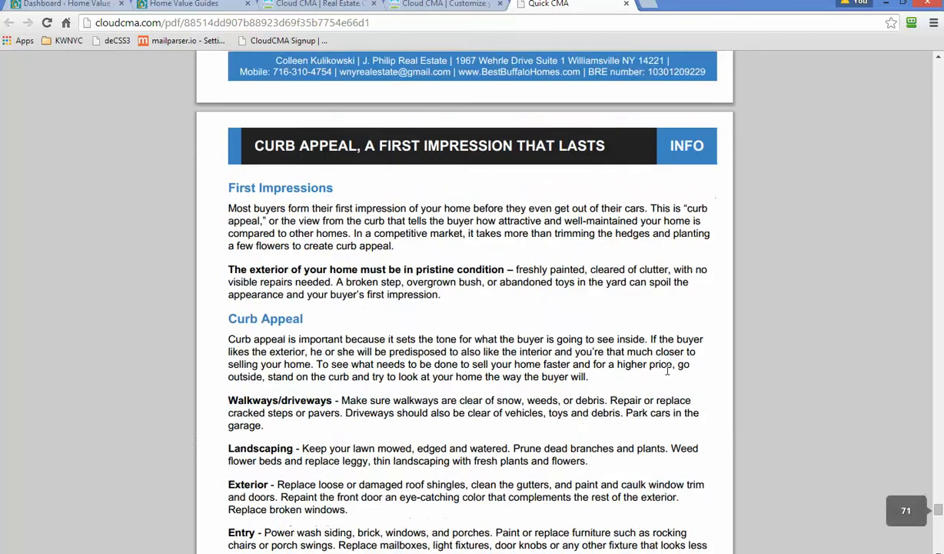
pyautogui.click(445, 6)
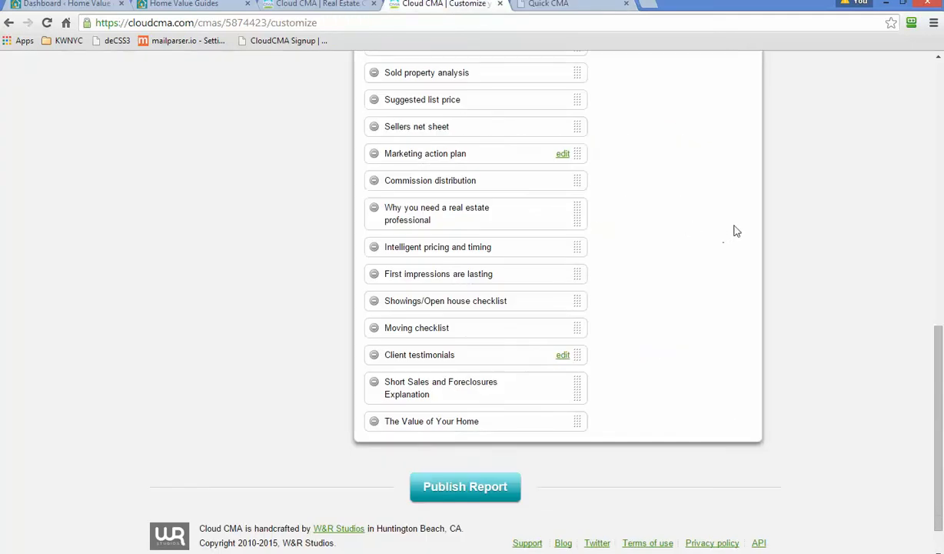
# Leave the report's Customize stage and return to the list of CMA reports.
pyautogui.click(347, 8)
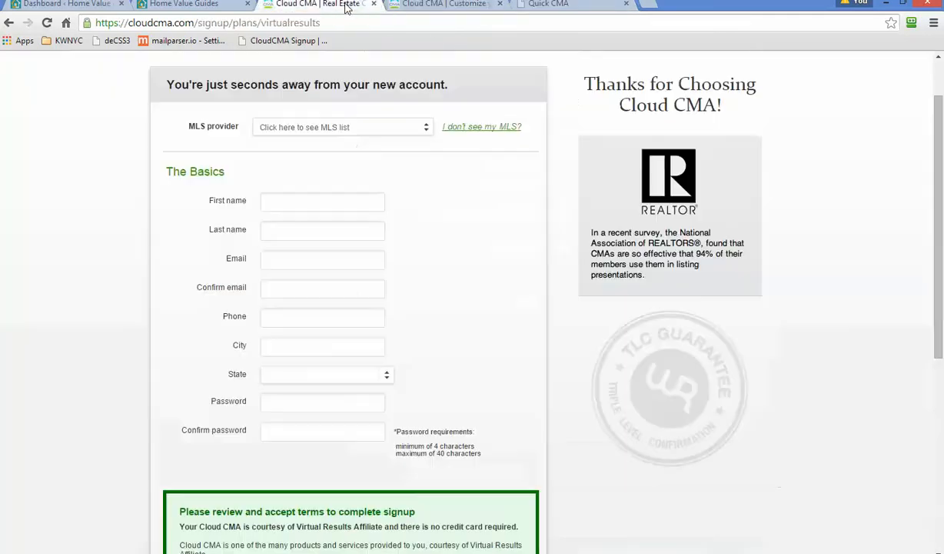
pyautogui.click(469, 7)
pyautogui.click(11, 23)
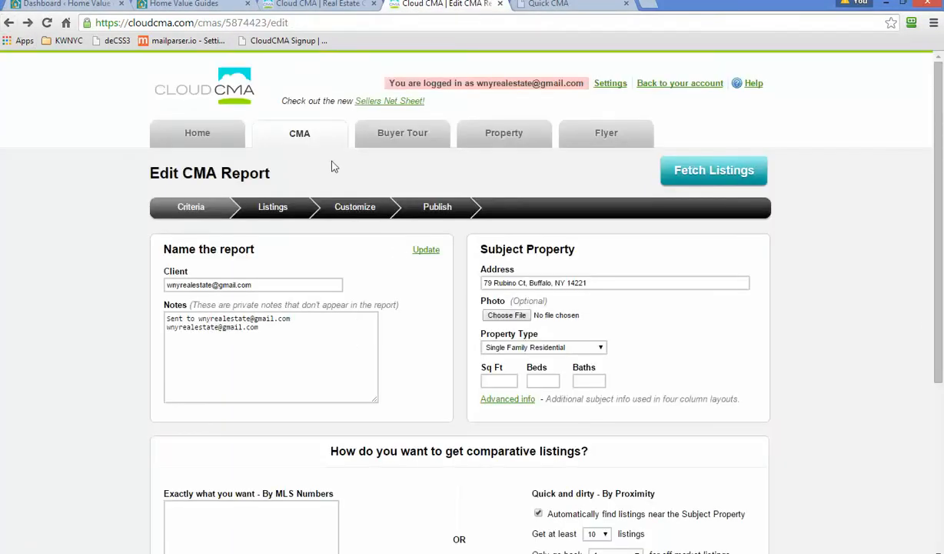
pyautogui.click(301, 137)
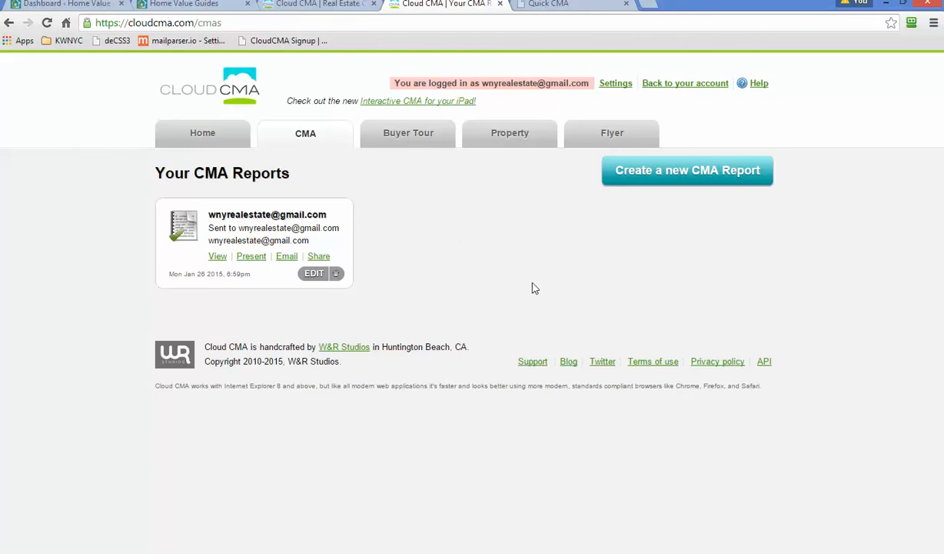
# Review the existing report's sharing options, including the direct links, Twitter and QR code, and close them.
pyautogui.click(319, 256)
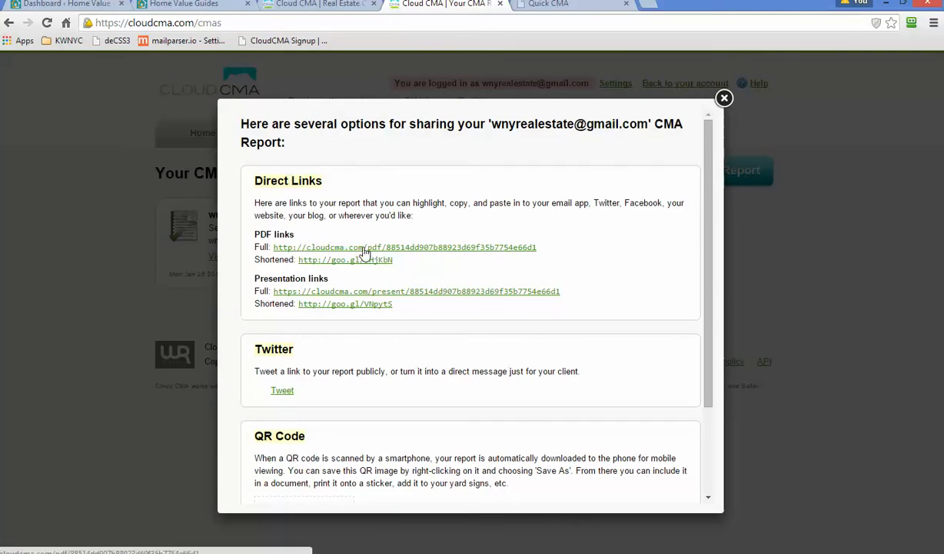
pyautogui.scroll(-1, 507, 423)
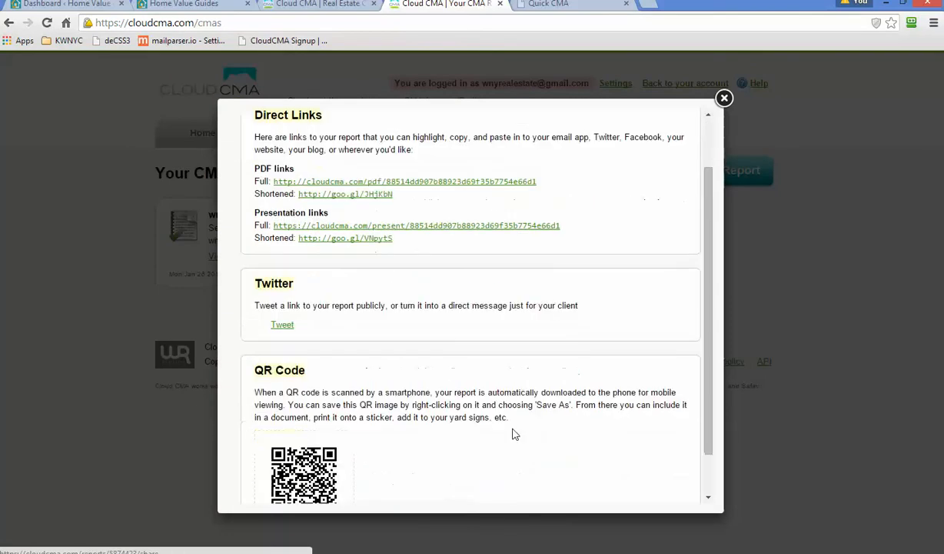
pyautogui.scroll(-1, 513, 396)
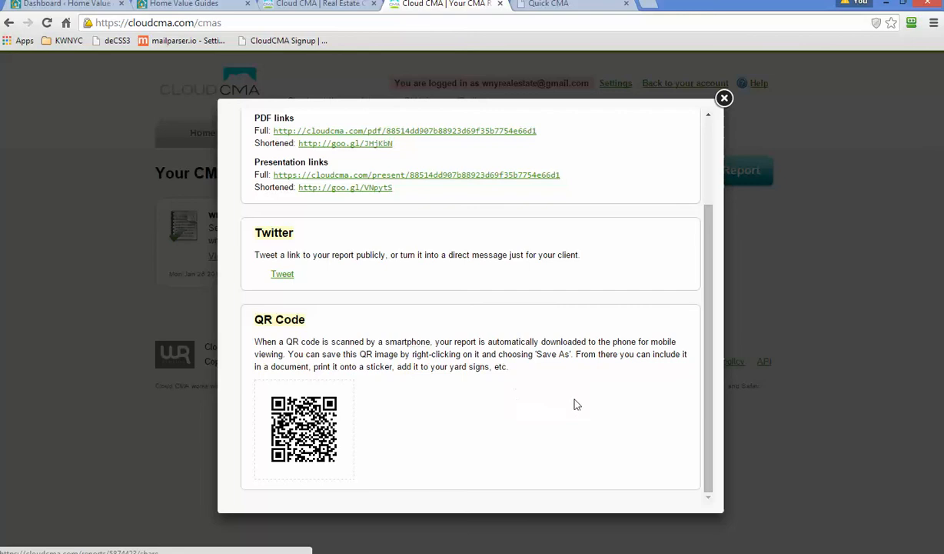
pyautogui.click(724, 99)
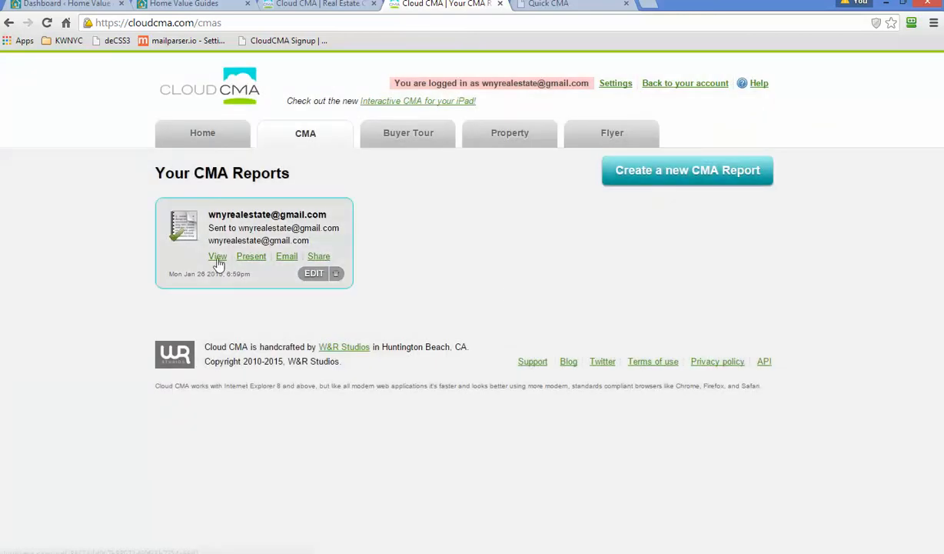
# Copy the web address of the Quick CMA PDF and return to the CMA report list.
pyautogui.click(526, 6)
pyautogui.click(419, 23)
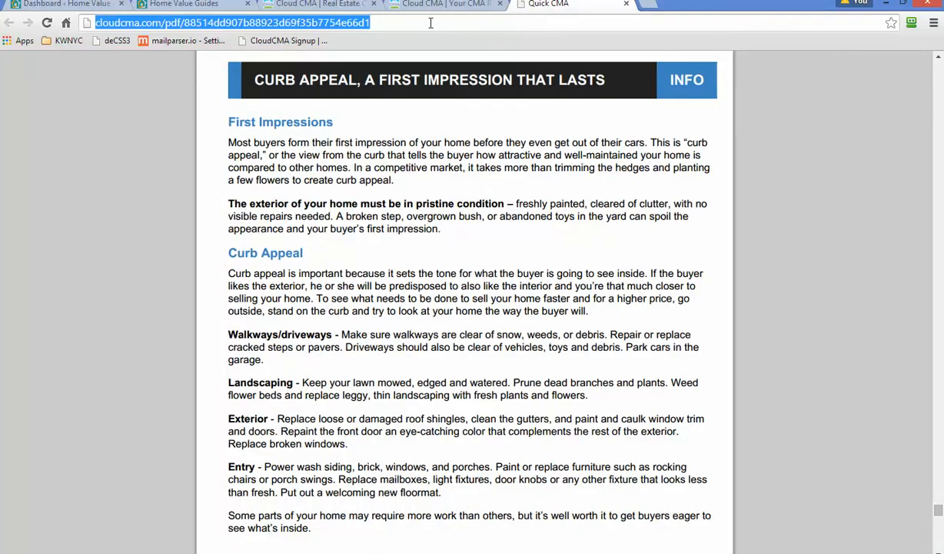
pyautogui.rightClick(322, 20)
pyautogui.click(351, 64)
pyautogui.click(439, 6)
pyautogui.click(338, 6)
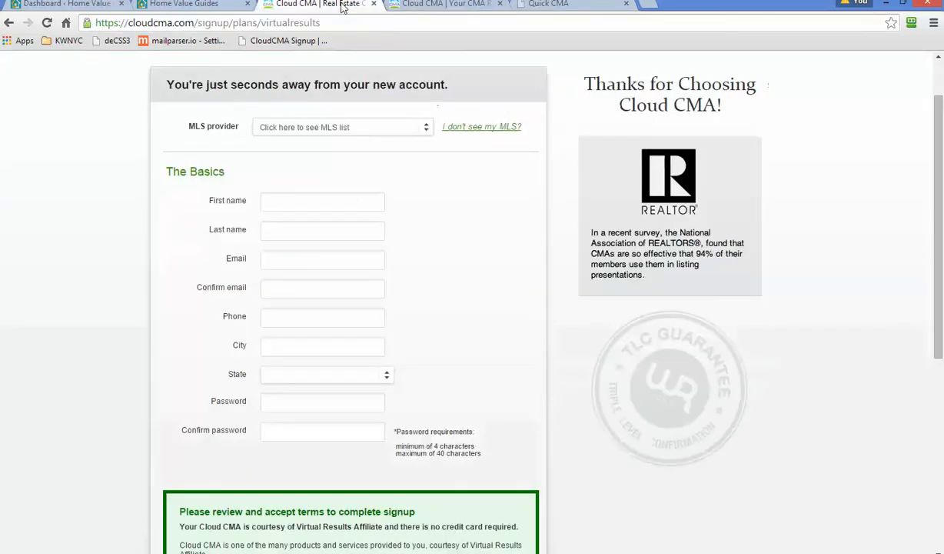
pyautogui.click(428, 6)
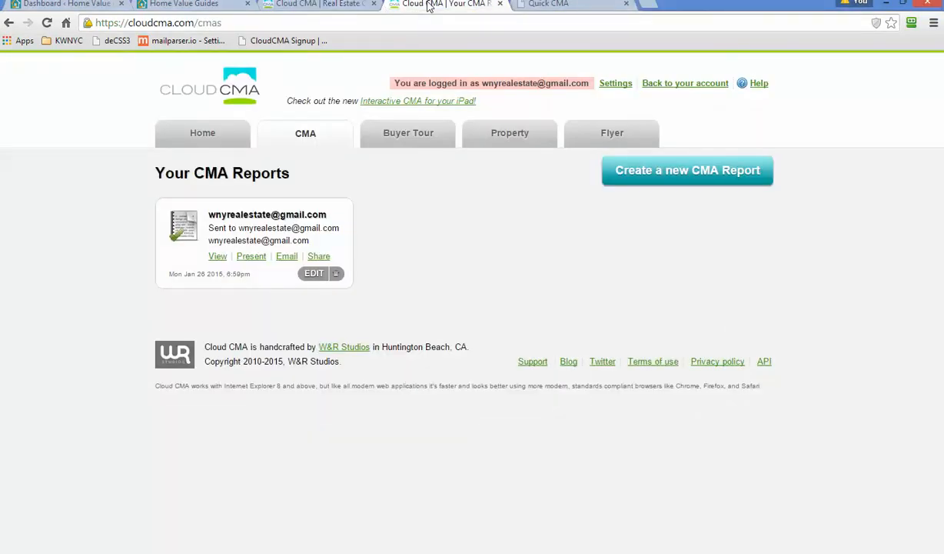